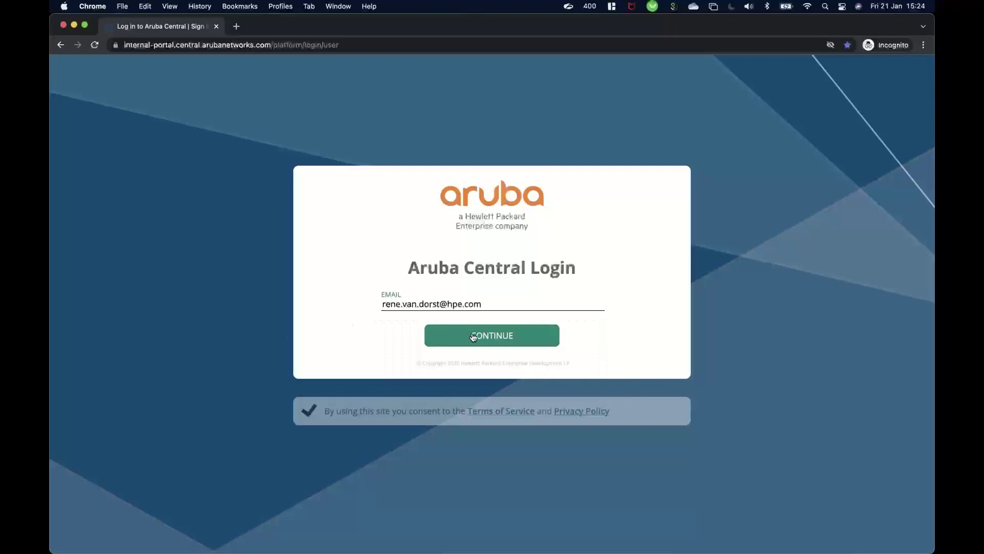
# Sign in to Aruba Central and open the User Experience Insight dashboard from the HOME site on the network health map
pyautogui.click(473, 336)
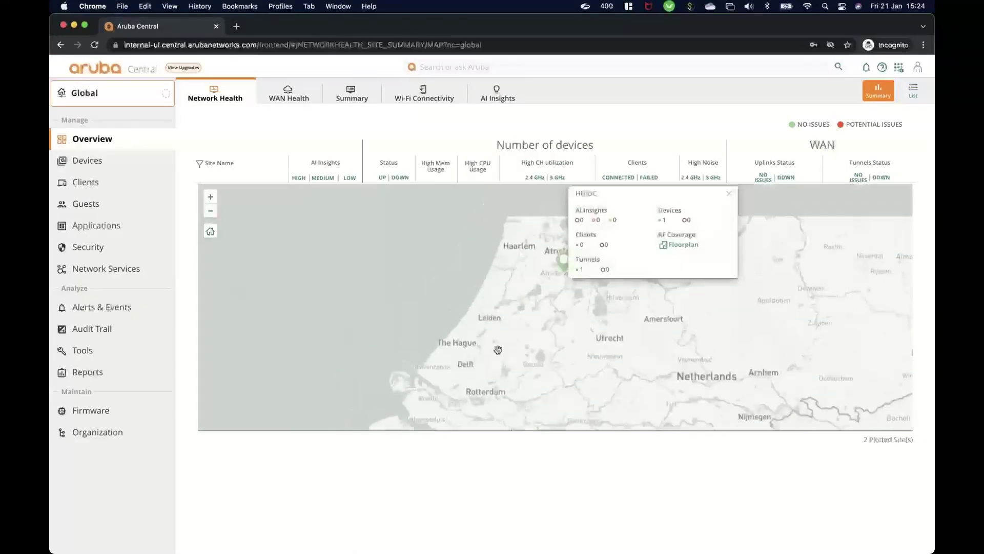
pyautogui.click(547, 402)
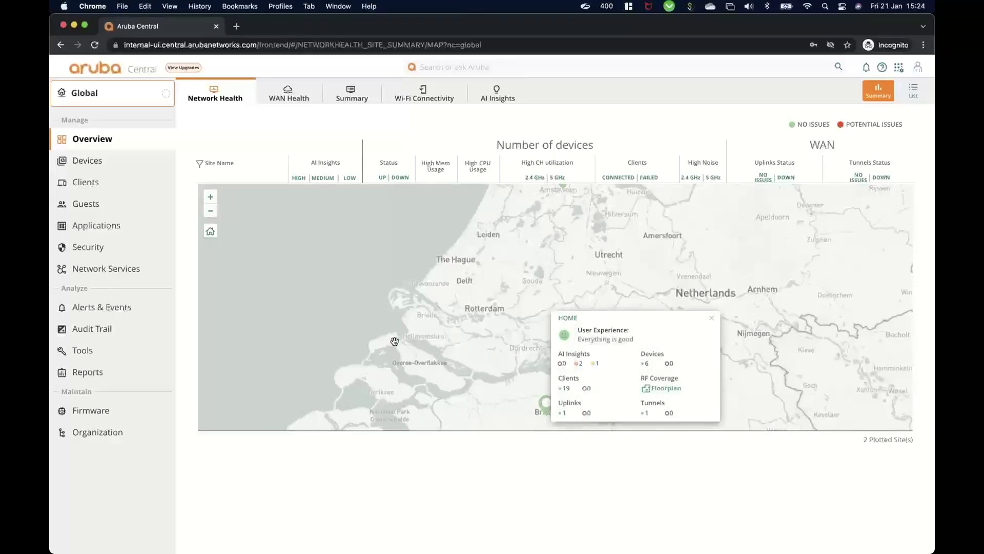
pyautogui.click(458, 352)
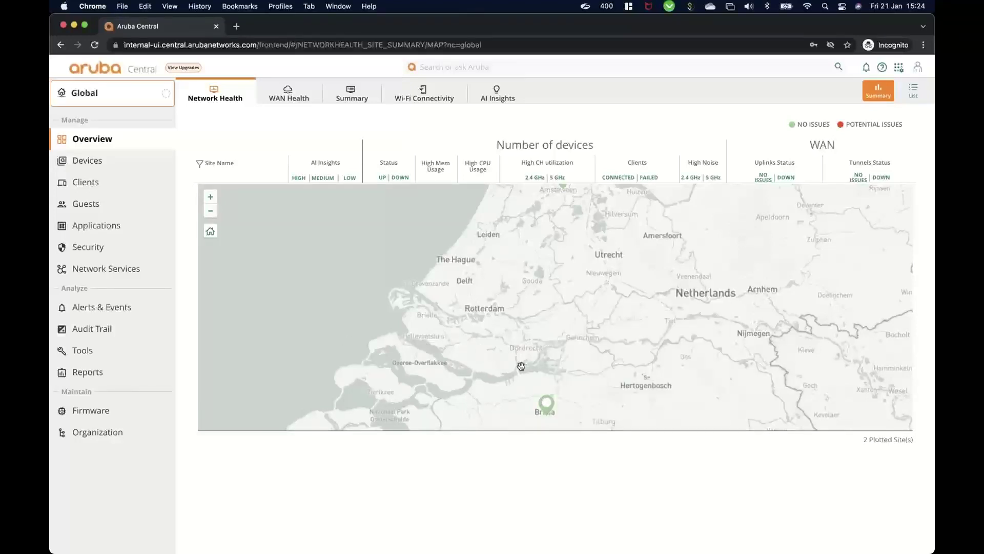
pyautogui.click(547, 404)
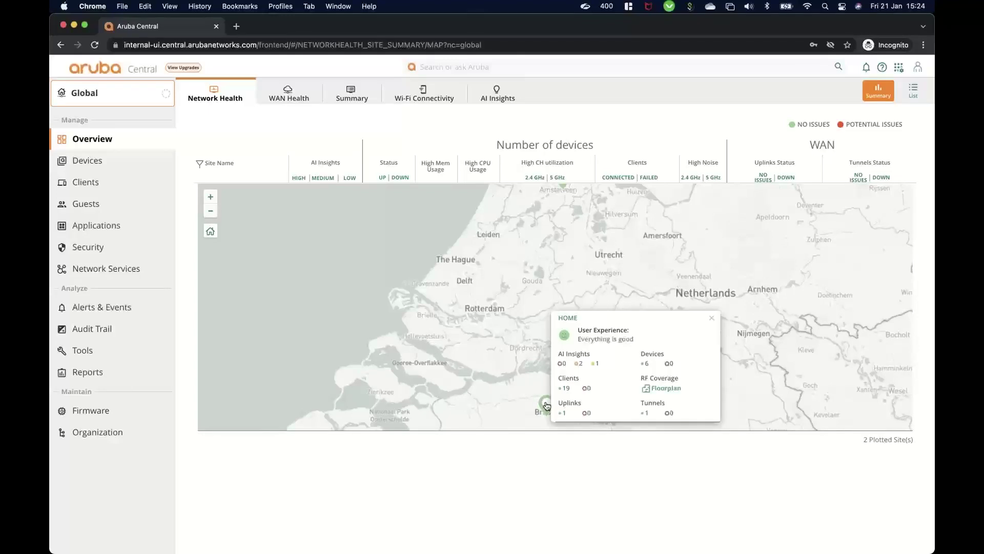
pyautogui.click(599, 338)
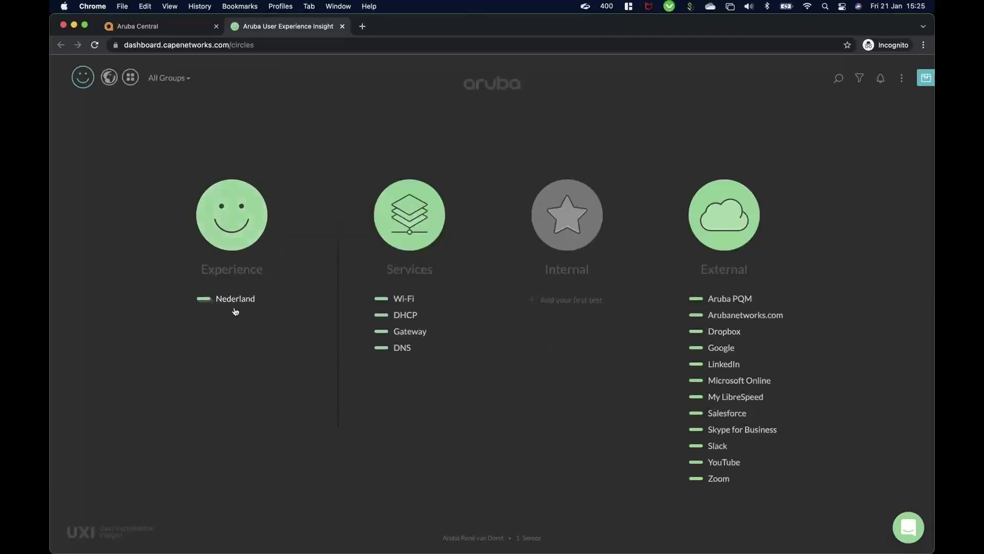
# Drill into the Nederland group under Experience and view the summary of its sensor
pyautogui.moveTo(235, 301)
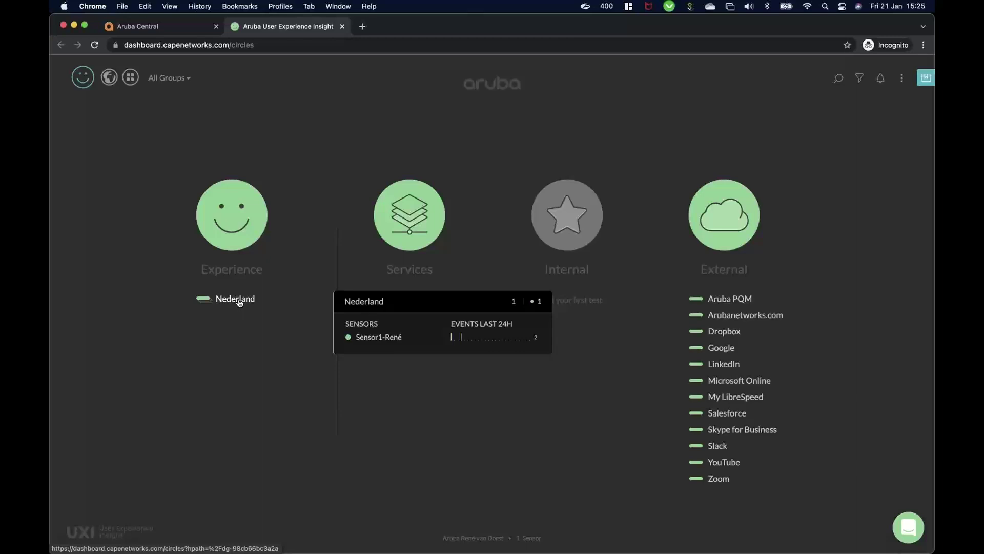
pyautogui.click(237, 300)
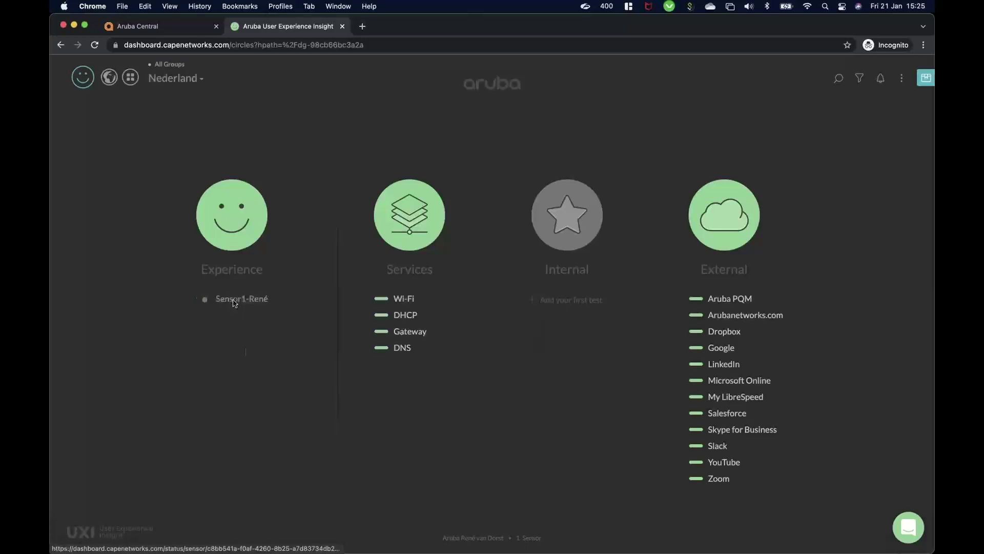
pyautogui.moveTo(264, 300)
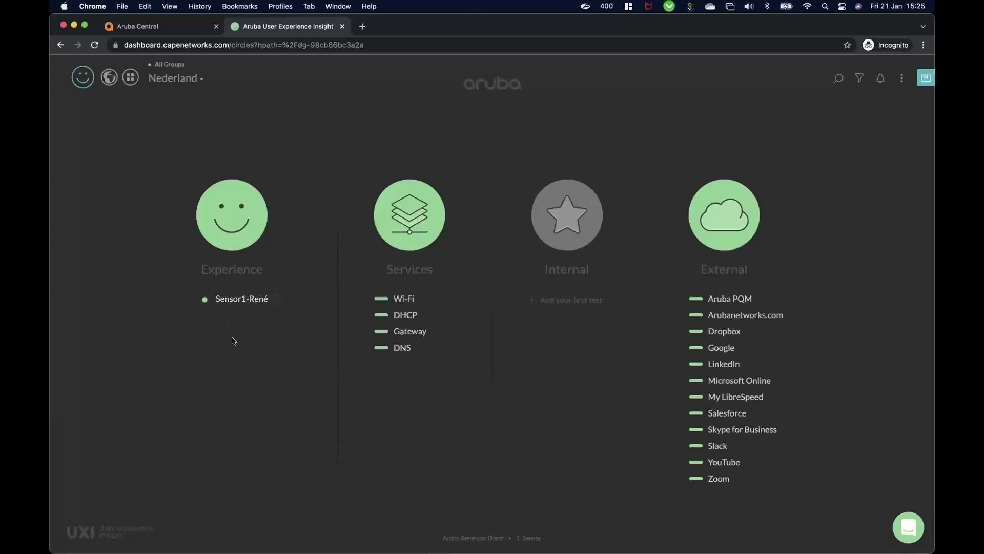
# View the Nederland group's sensor location on the map, keeping the group filter on Nederland
pyautogui.click(104, 84)
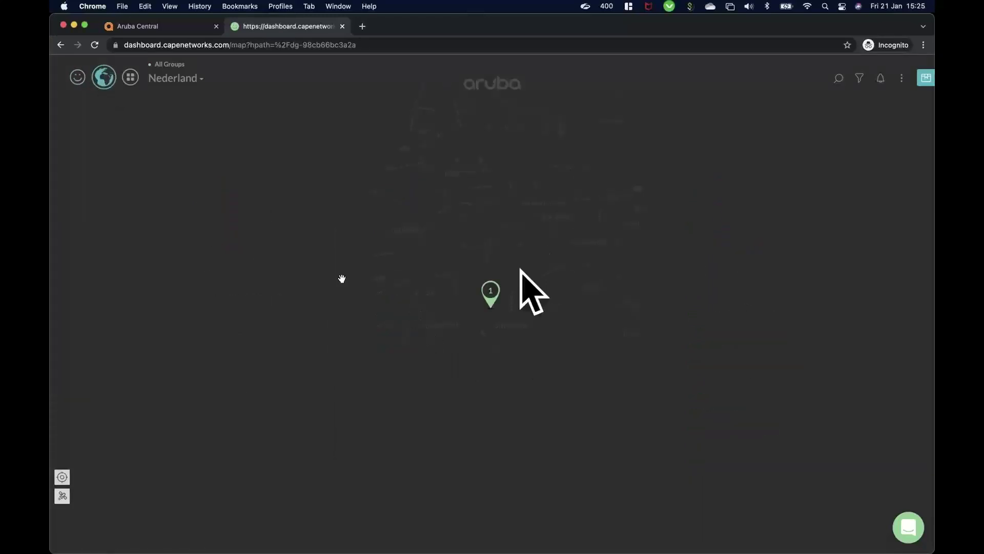
pyautogui.scroll(-3, 409, 275)
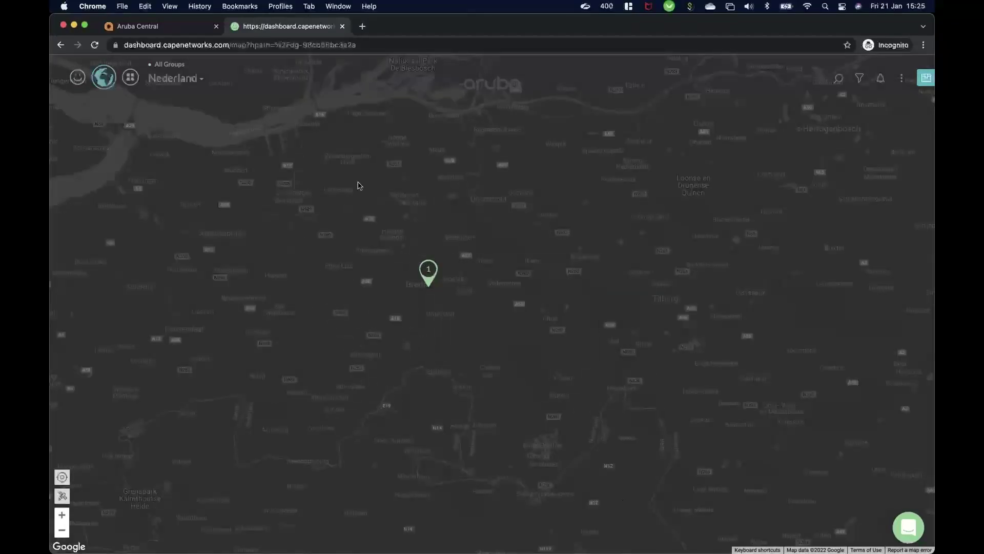
pyautogui.click(185, 79)
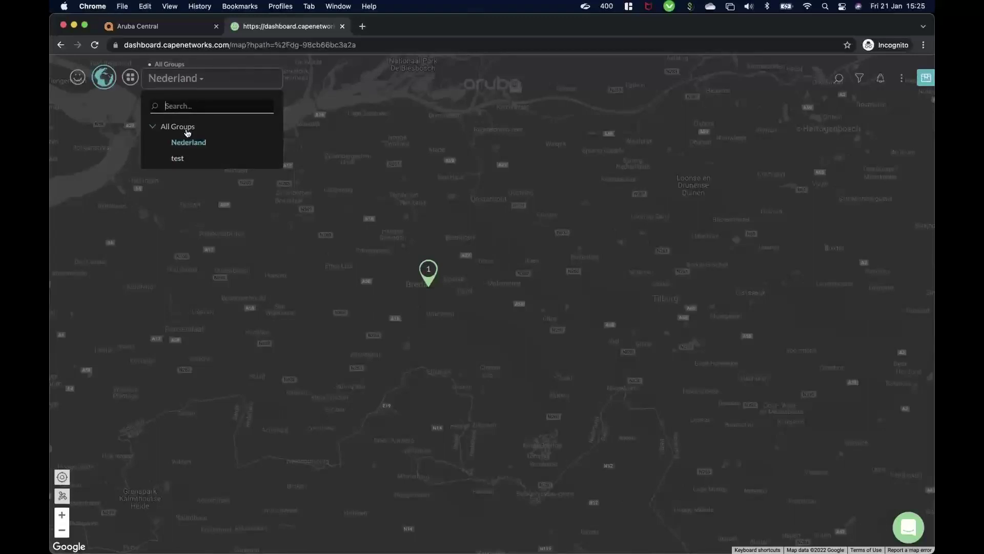
pyautogui.click(190, 143)
pyautogui.click(133, 78)
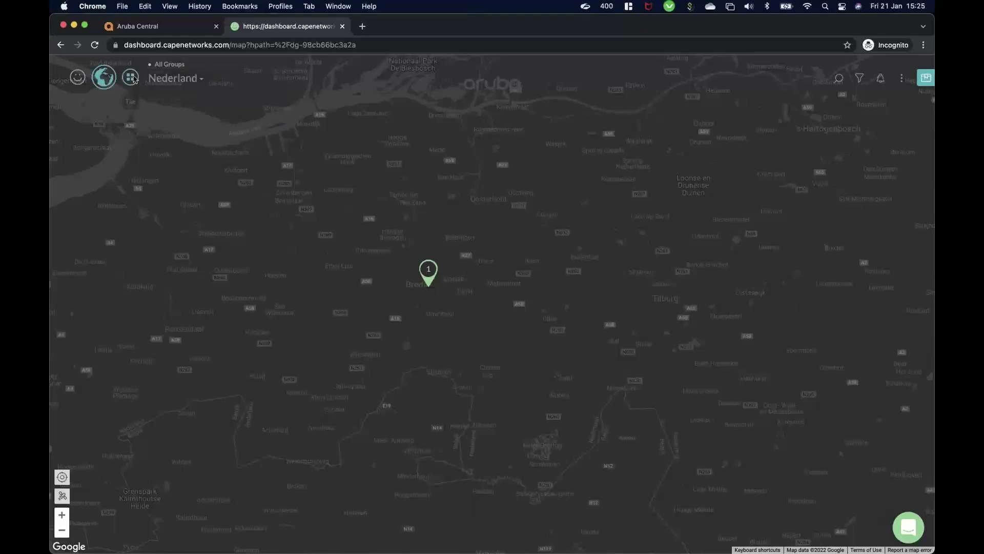
# Return to the experience overview and inspect the Wi-Fi and DHCP service summaries
pyautogui.click(78, 78)
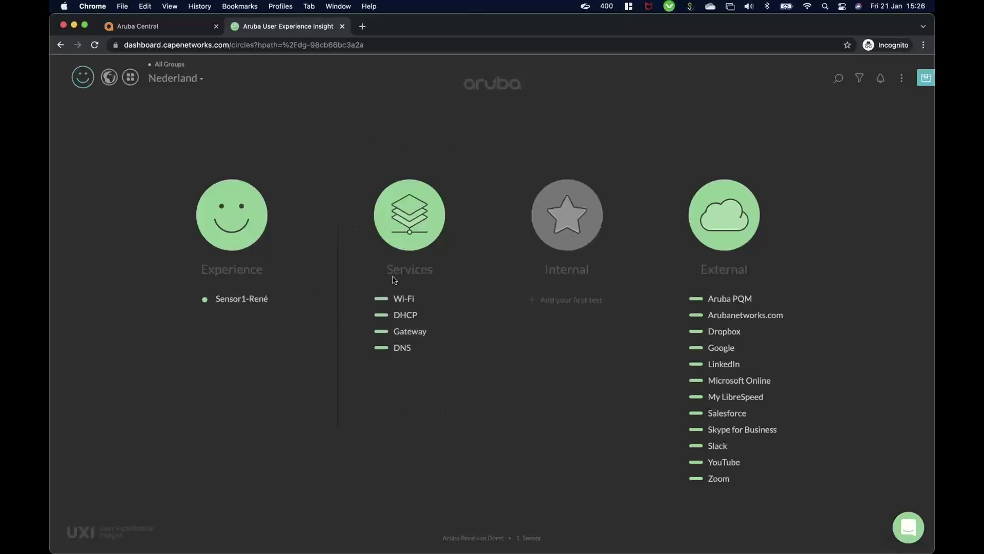
pyautogui.moveTo(407, 303)
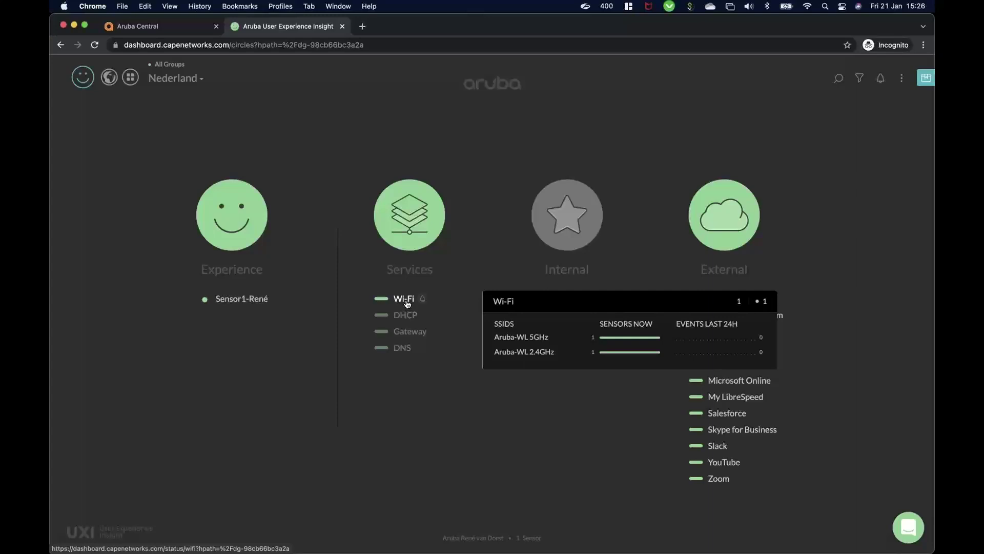
pyautogui.moveTo(403, 322)
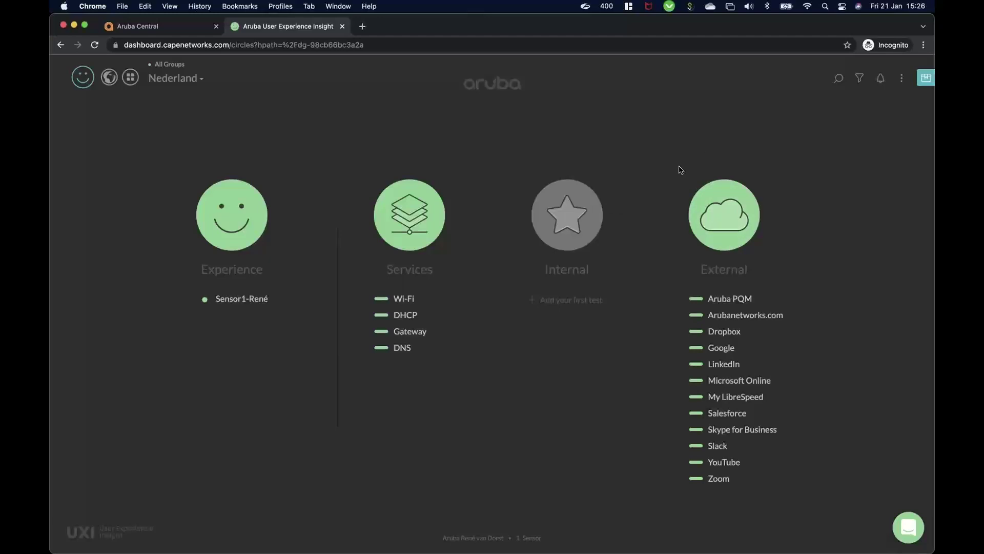
# Review the external Zoom test's details with the time range set to the last hour, and return to the overview
pyautogui.moveTo(699, 481)
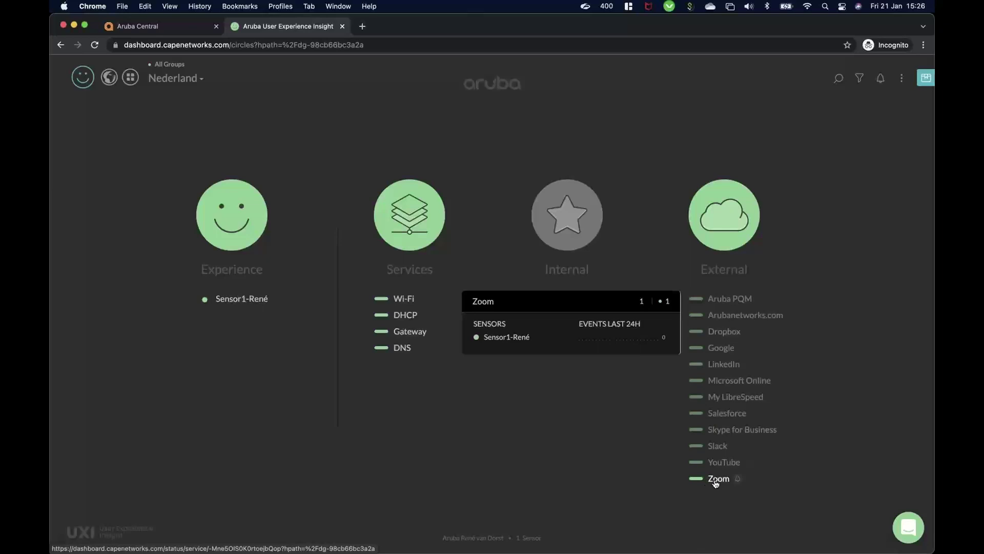
pyautogui.click(716, 481)
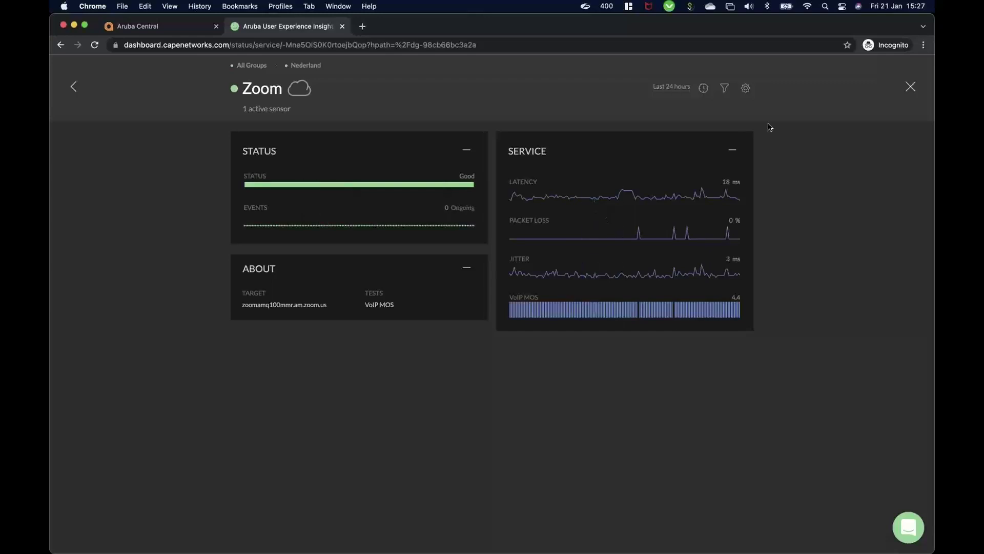
pyautogui.click(671, 88)
pyautogui.click(308, 168)
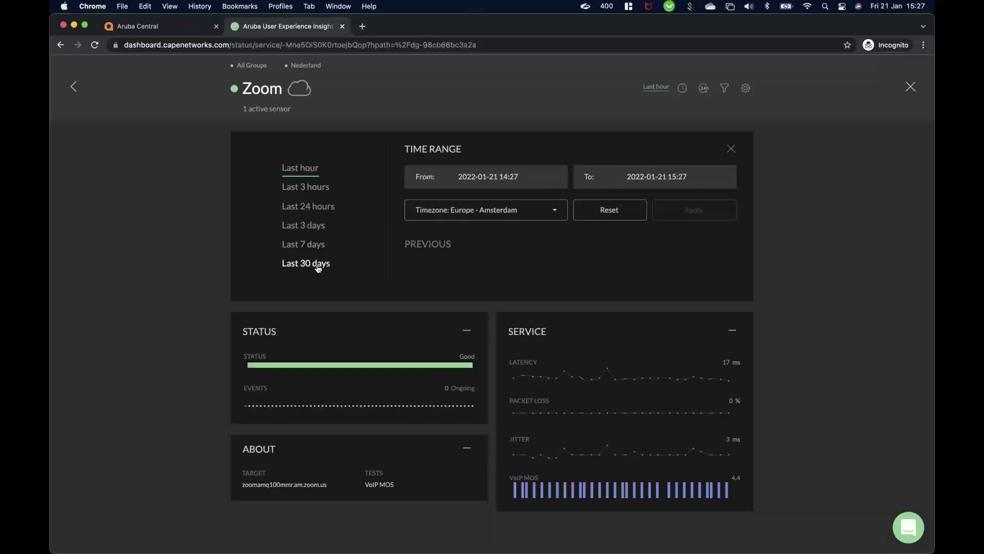
pyautogui.click(911, 87)
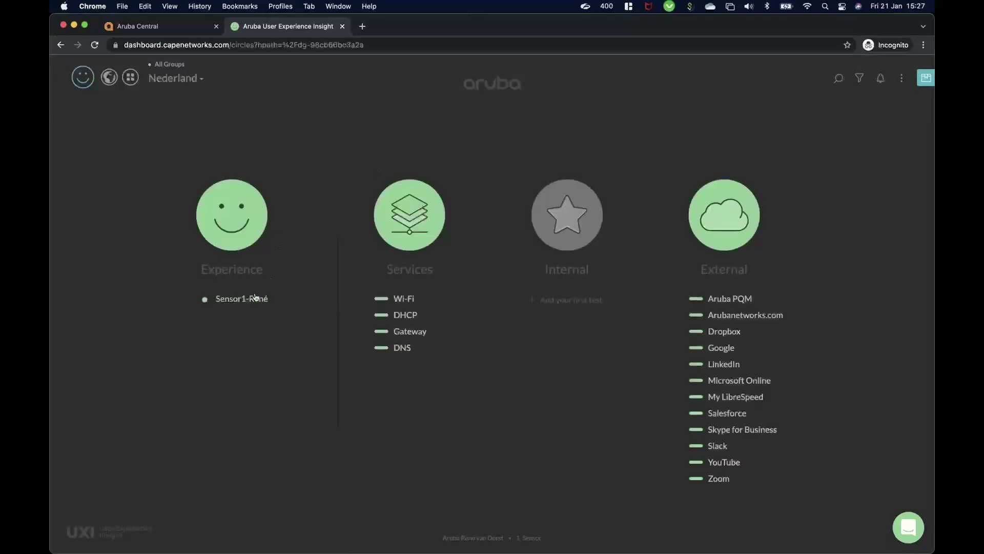
# Examine the Nederland sensor's status, Wi-Fi environment, network services and external tests on Aruba-WL 2.4GHz, and return to the overview
pyautogui.moveTo(254, 298)
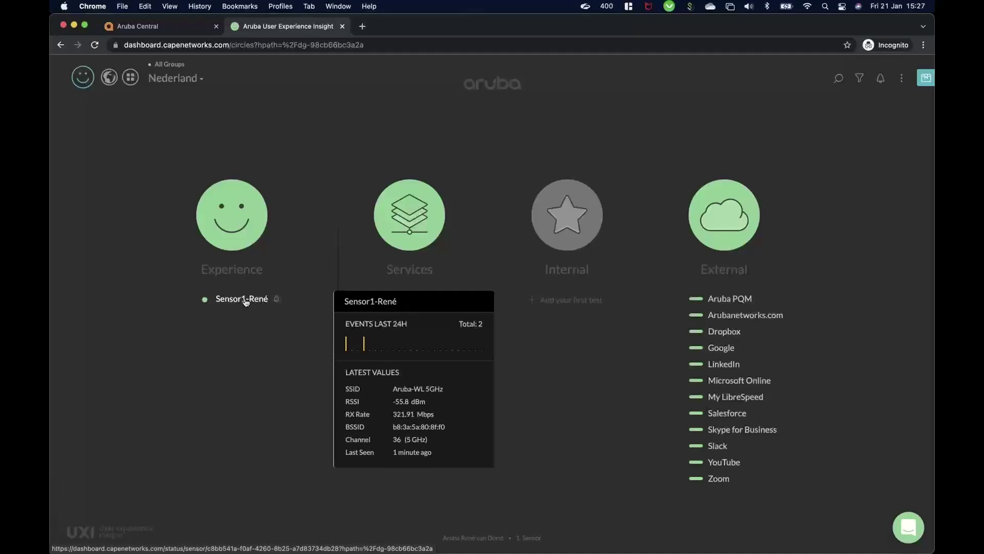
pyautogui.click(246, 301)
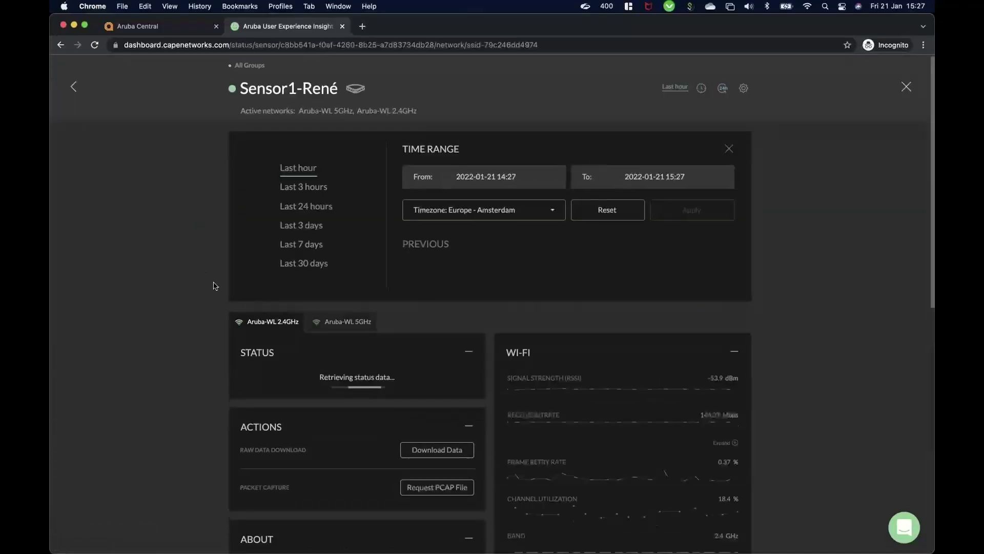
pyautogui.scroll(-2, 195, 293)
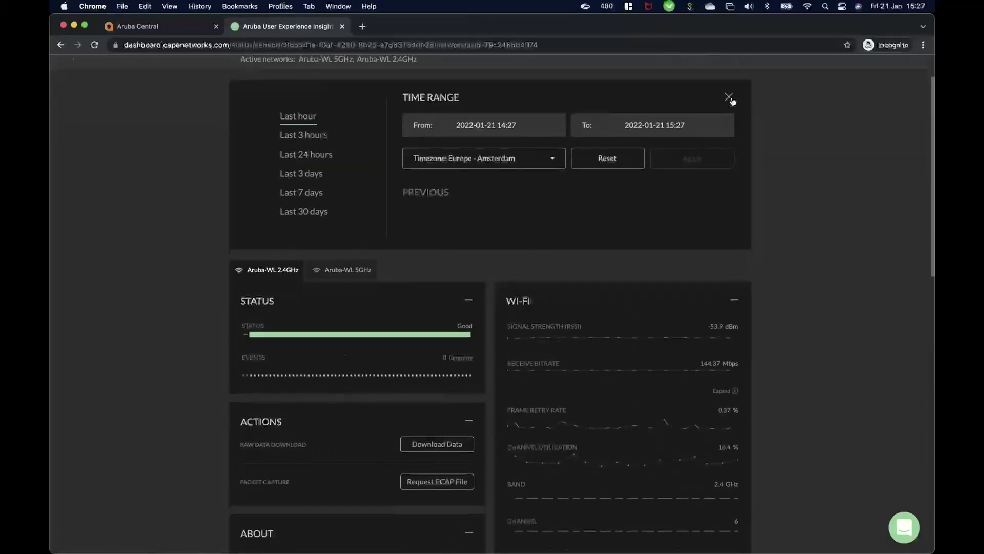
pyautogui.click(732, 100)
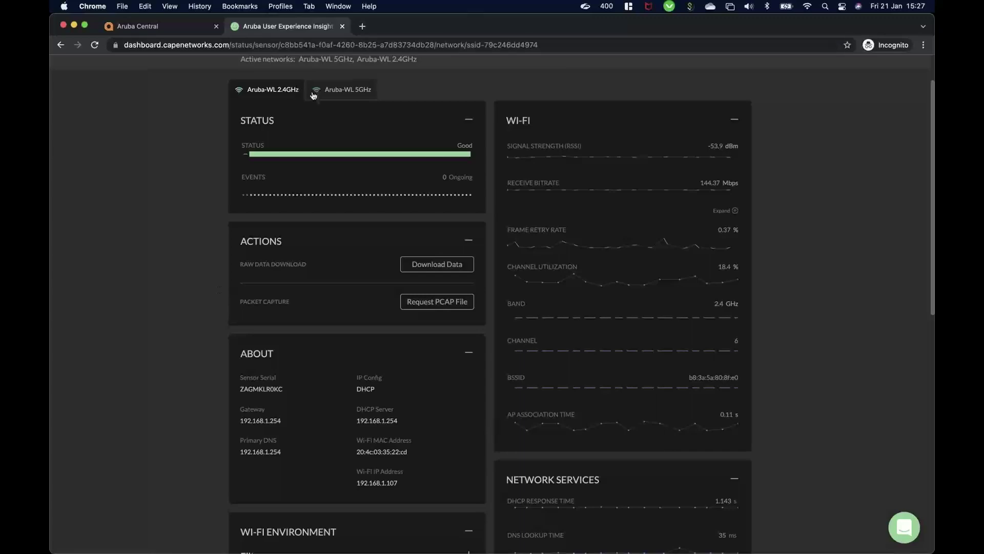
pyautogui.scroll(-5, 134, 271)
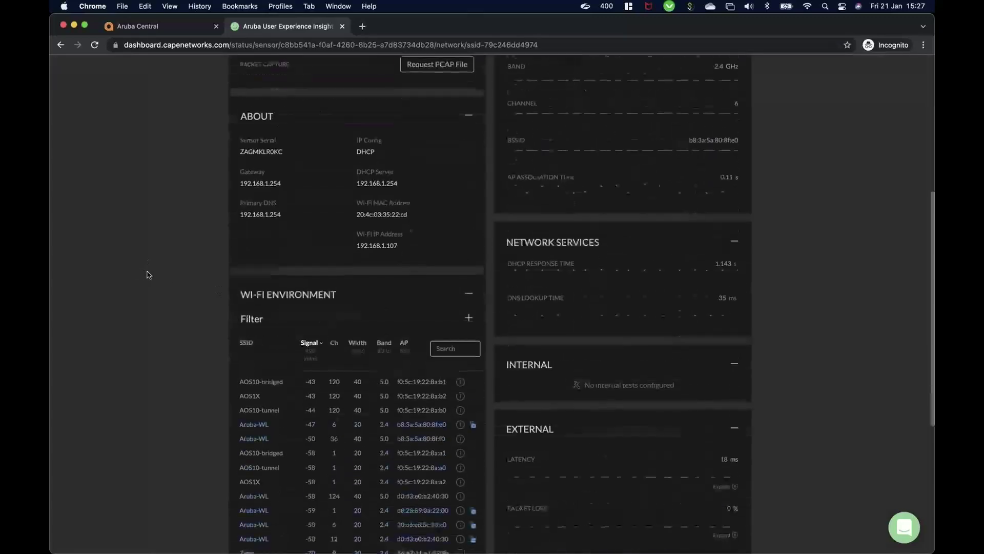
pyautogui.scroll(-2, 167, 280)
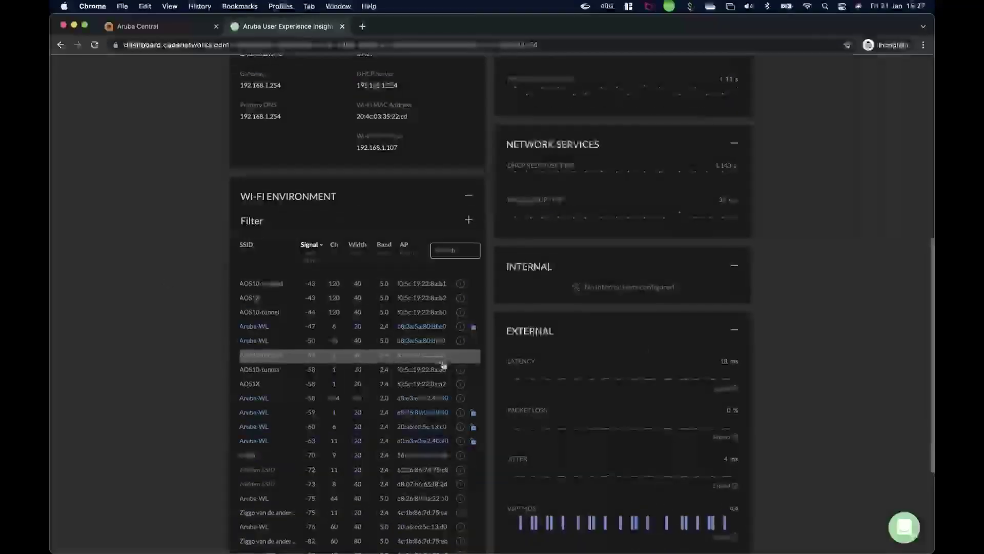
pyautogui.scroll(-3, 444, 364)
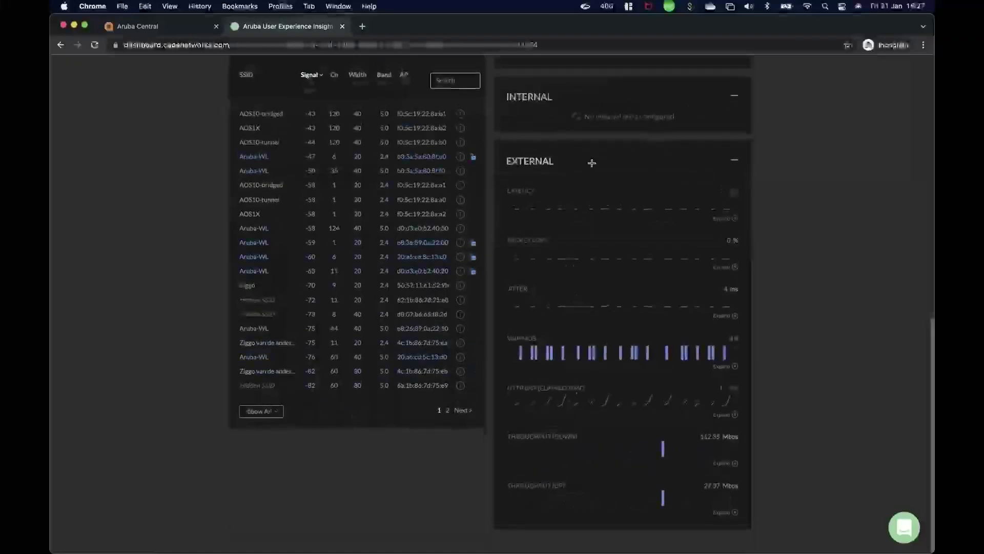
pyautogui.scroll(10, 591, 162)
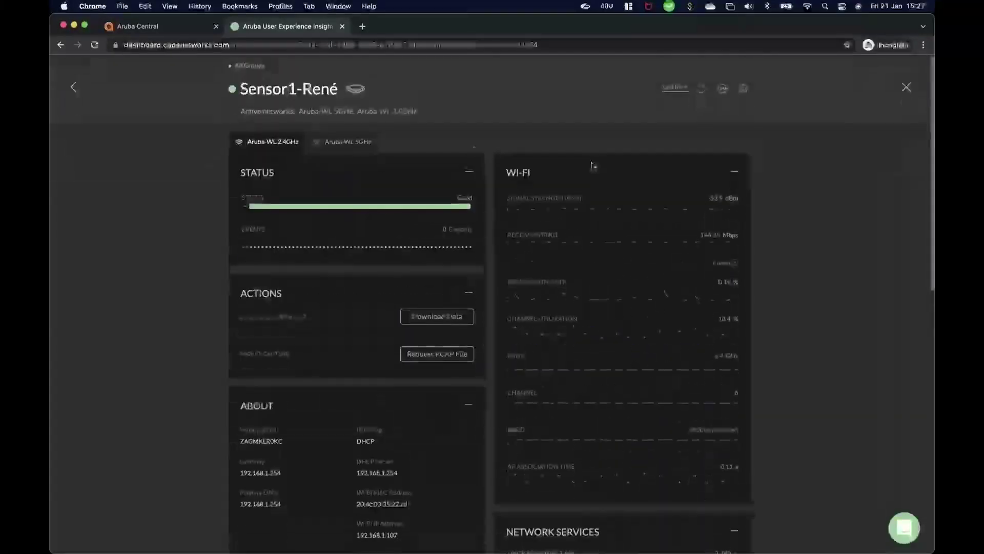
pyautogui.click(906, 87)
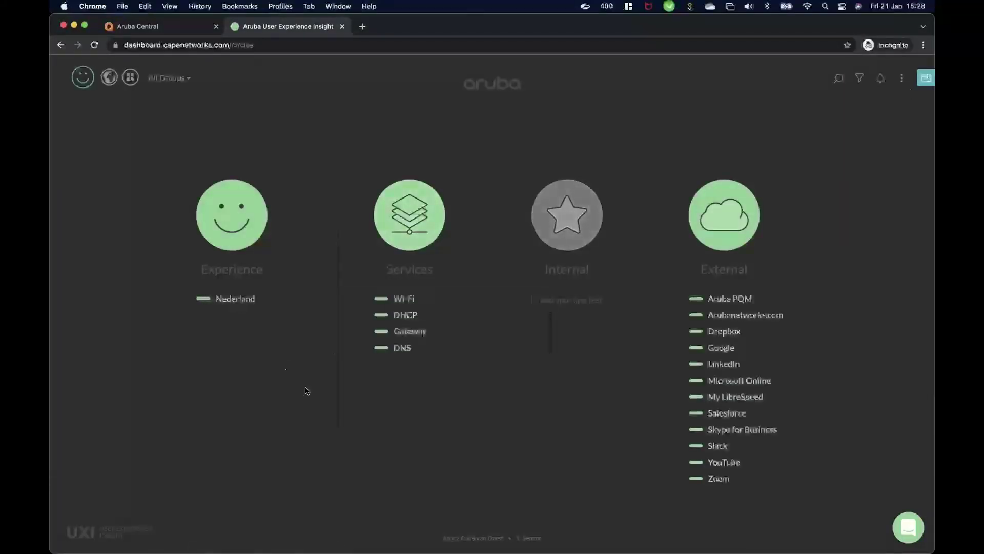
pyautogui.moveTo(408, 299)
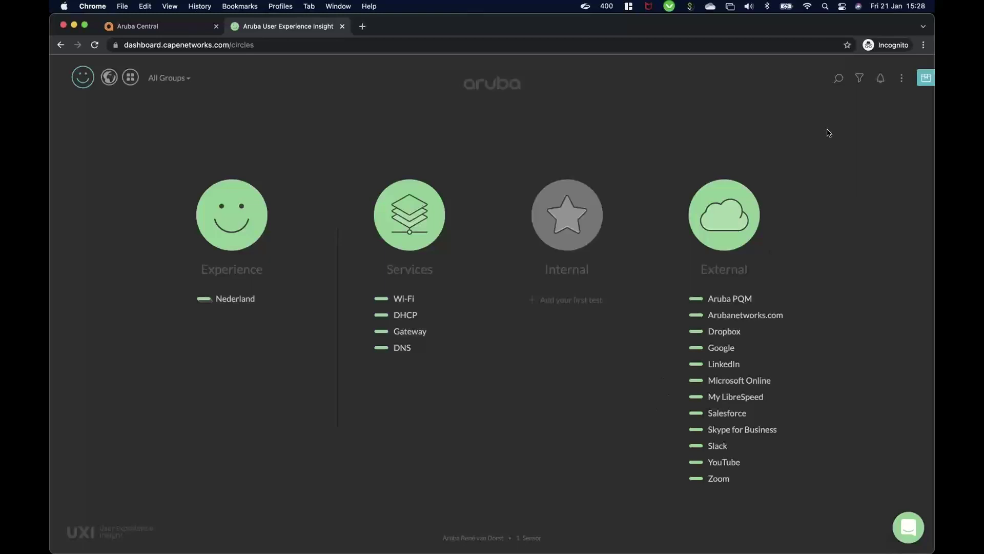
pyautogui.click(903, 81)
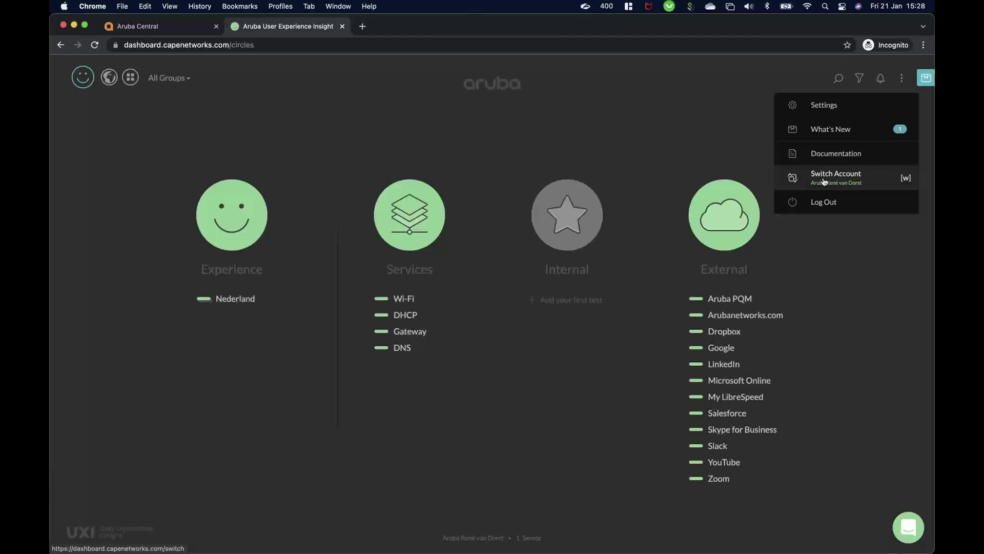
pyautogui.click(291, 406)
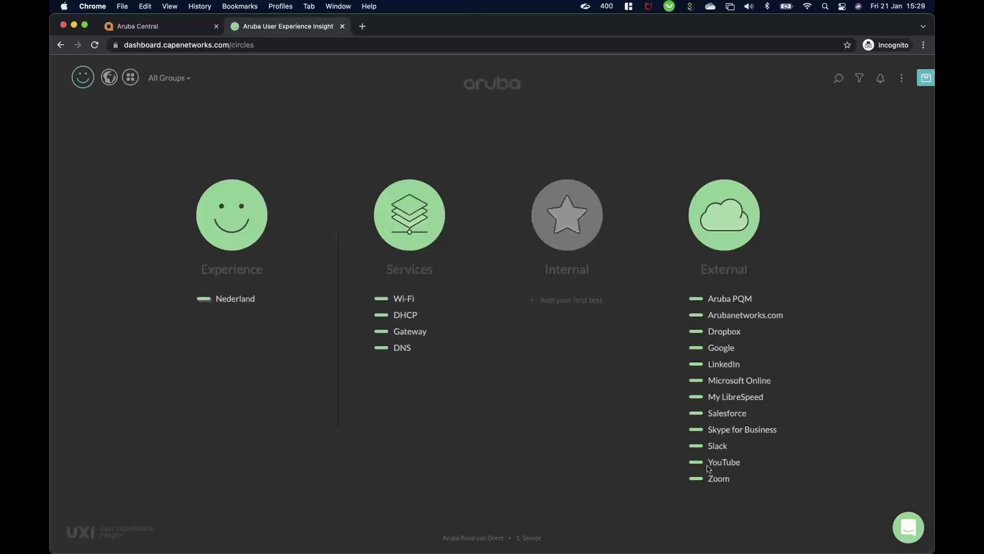
# Open the sensor settings, review the forms for adding a single sensor and multiple sensors, and cancel without submitting
pyautogui.click(901, 88)
pyautogui.click(866, 106)
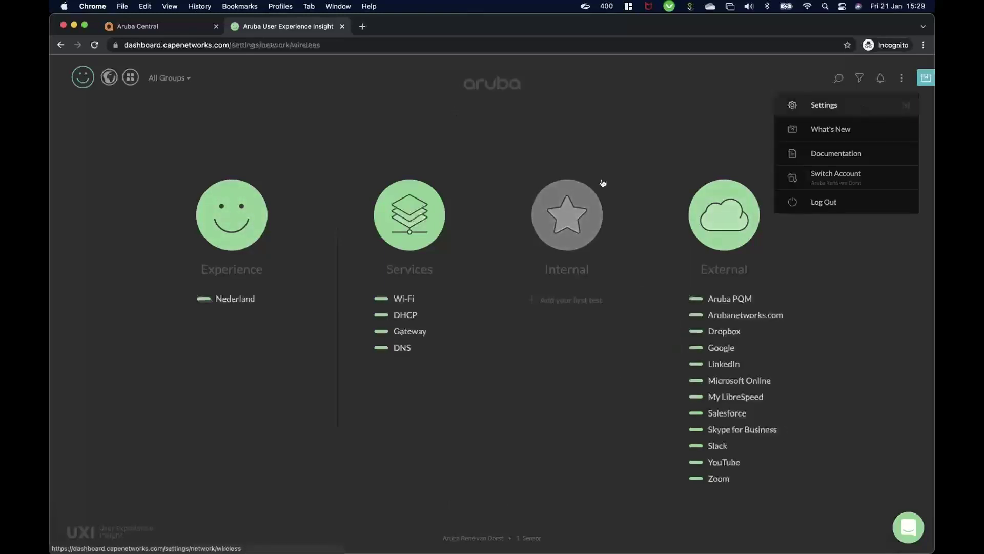
pyautogui.click(119, 211)
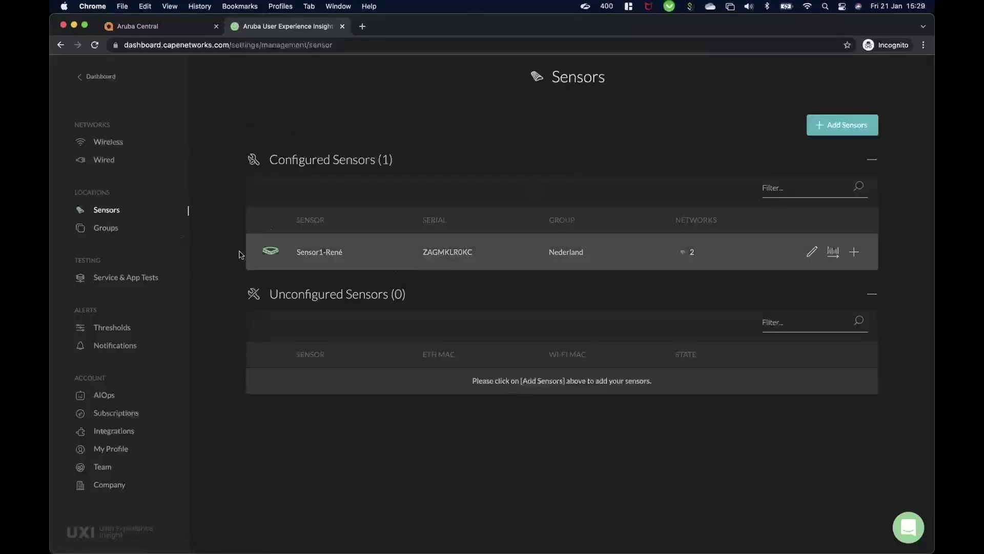
pyautogui.click(849, 126)
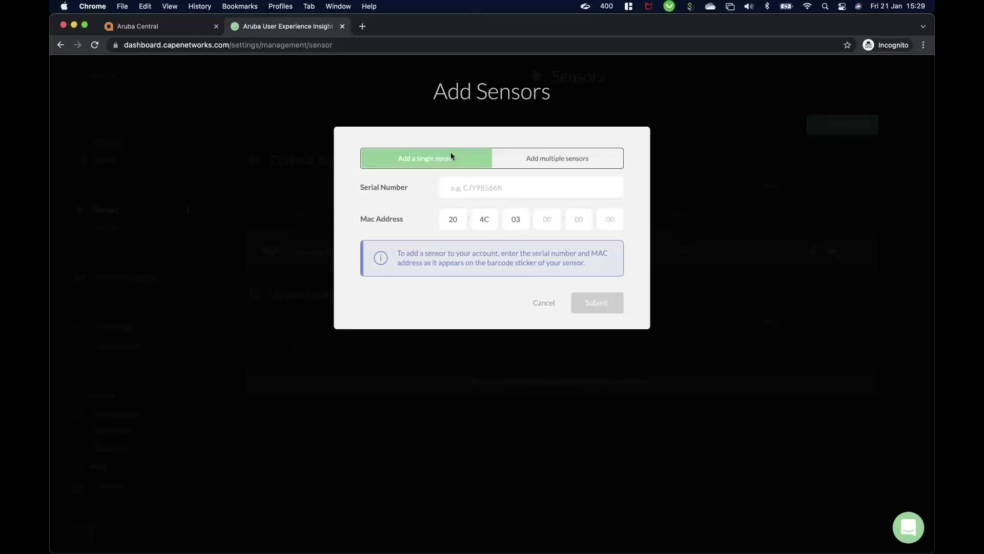
pyautogui.click(599, 161)
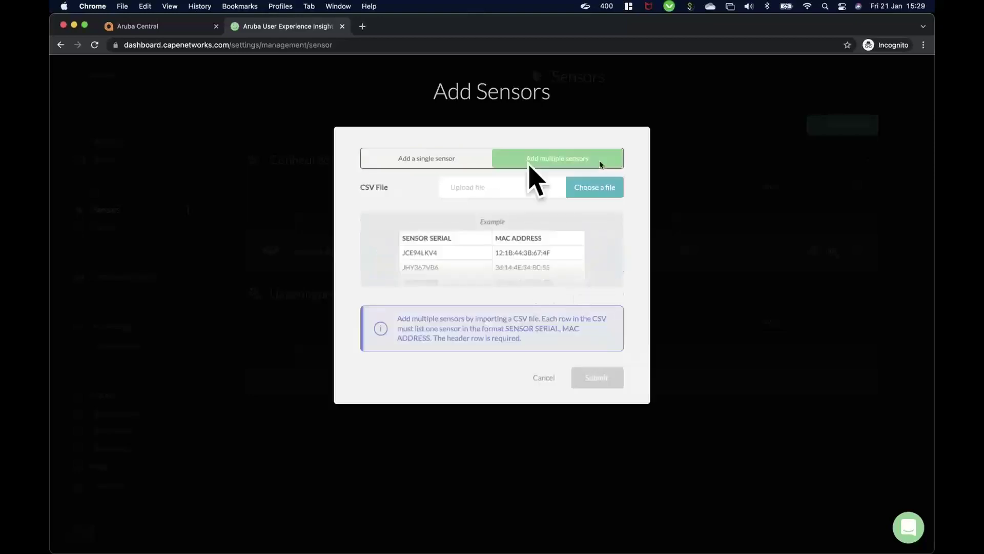
pyautogui.click(547, 379)
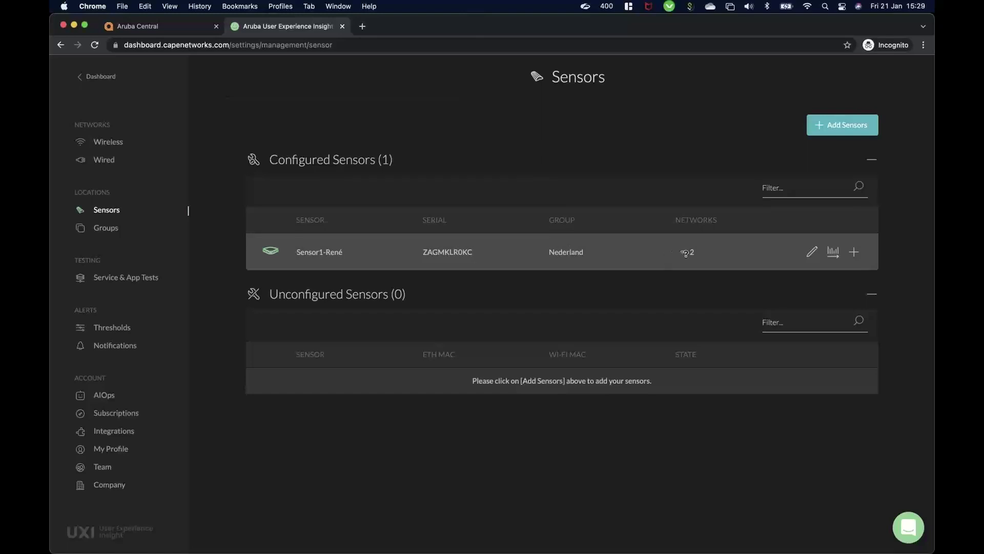
# Explore adding a wireless network by viewing the available SSIDs and the Enterprise security options, and discard the form
pyautogui.click(113, 146)
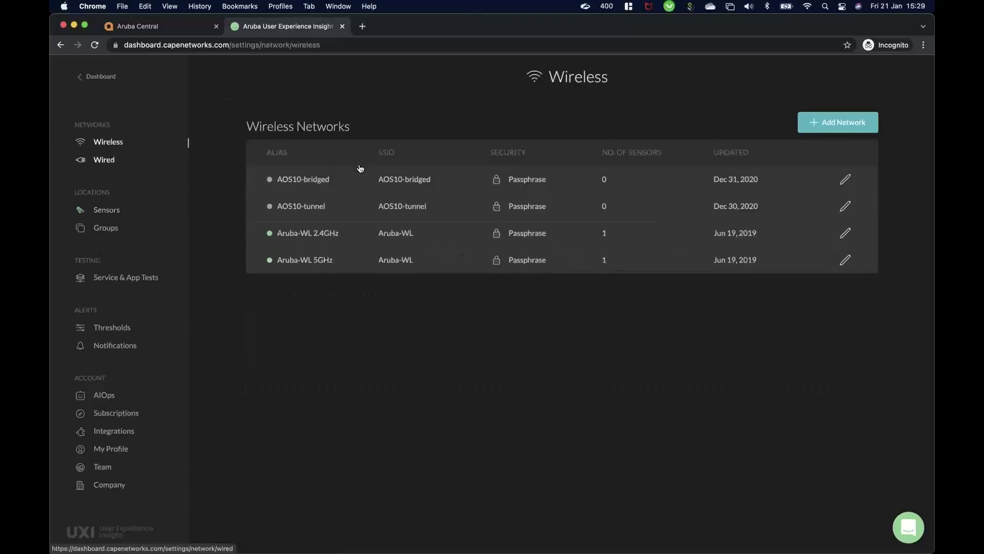
pyautogui.click(818, 127)
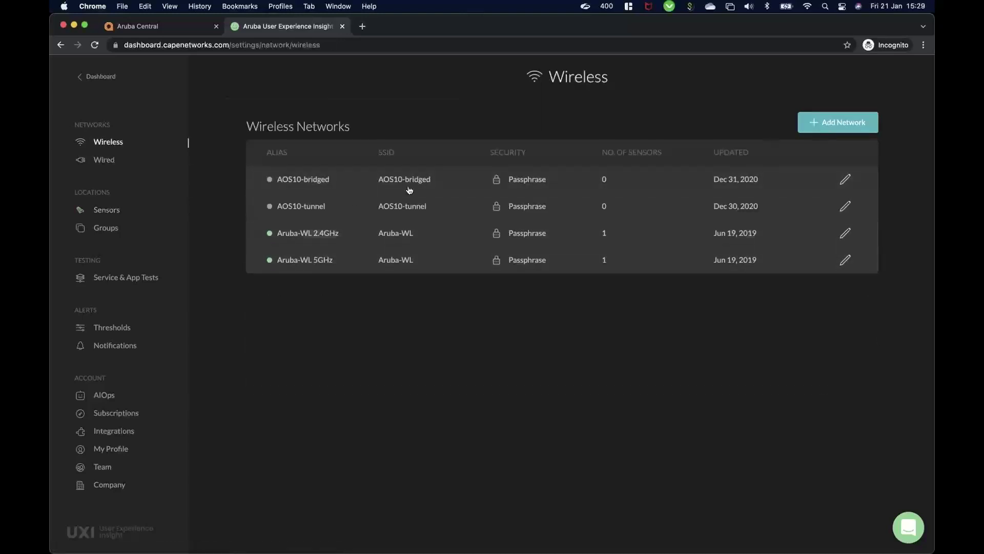
pyautogui.click(460, 165)
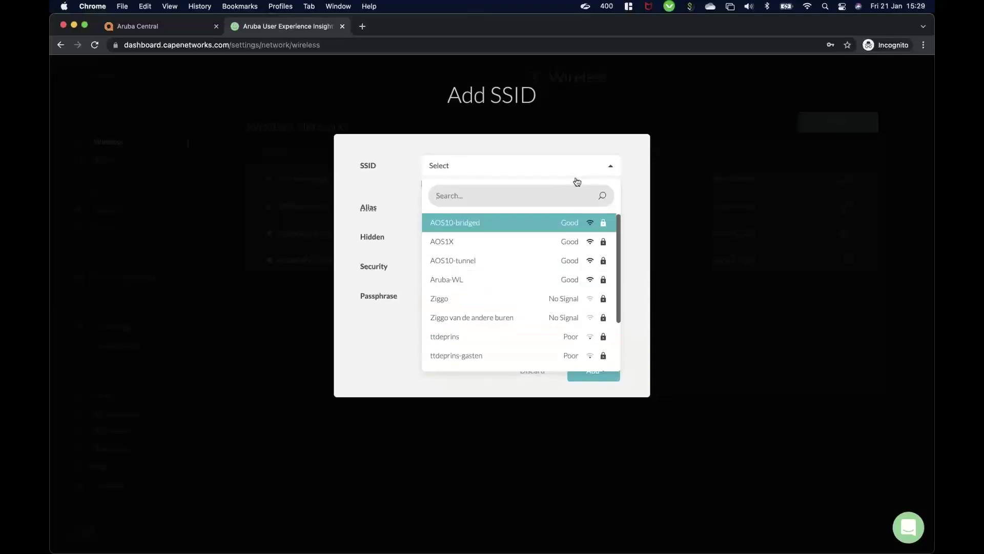
pyautogui.click(387, 167)
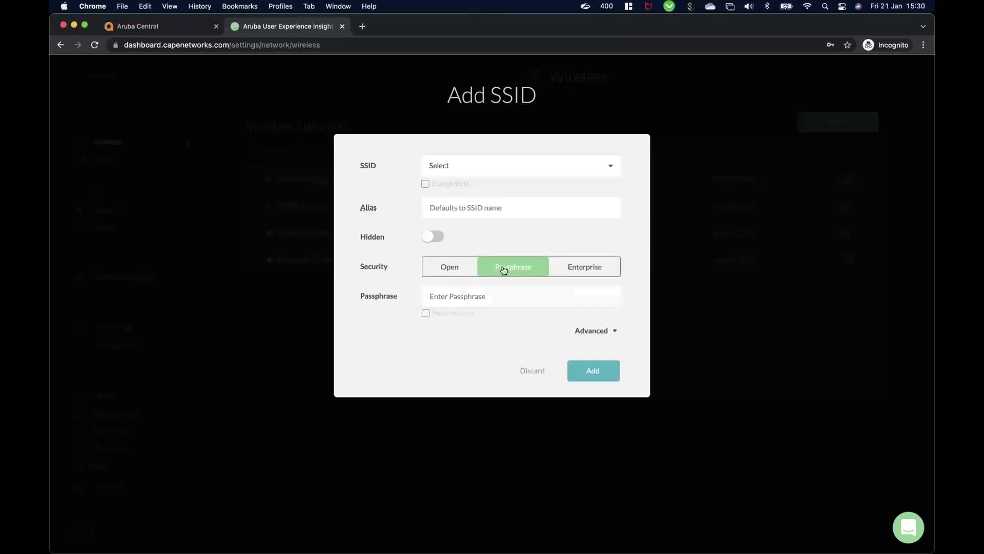
pyautogui.click(588, 266)
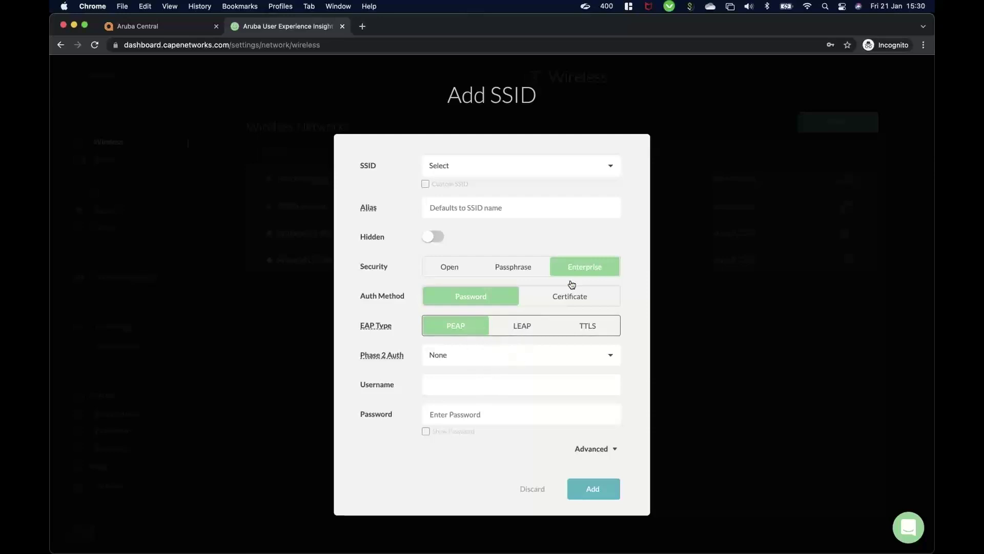
pyautogui.click(525, 491)
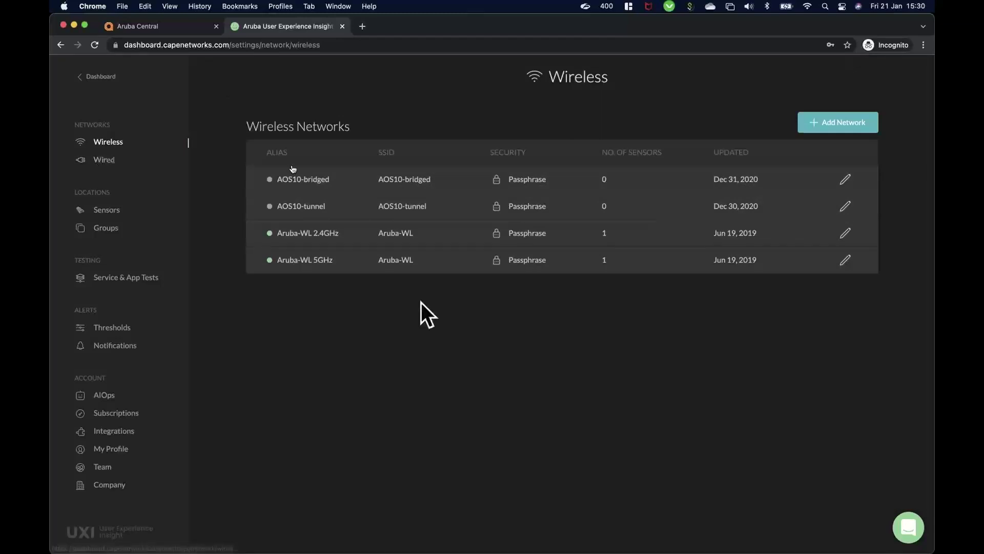
# View the wired networks, and review the configured sensor's general settings and assigned wireless networks without saving
pyautogui.click(92, 164)
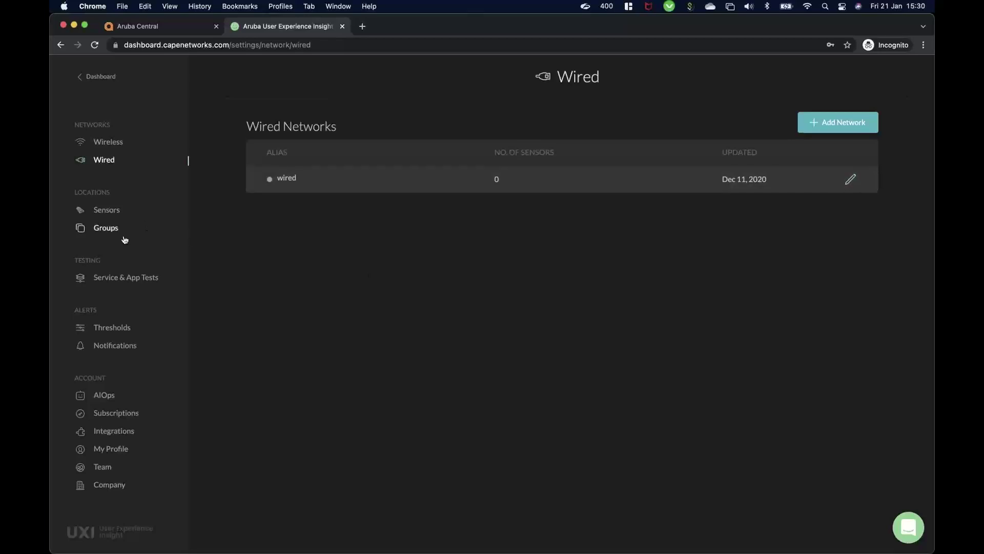
pyautogui.click(103, 210)
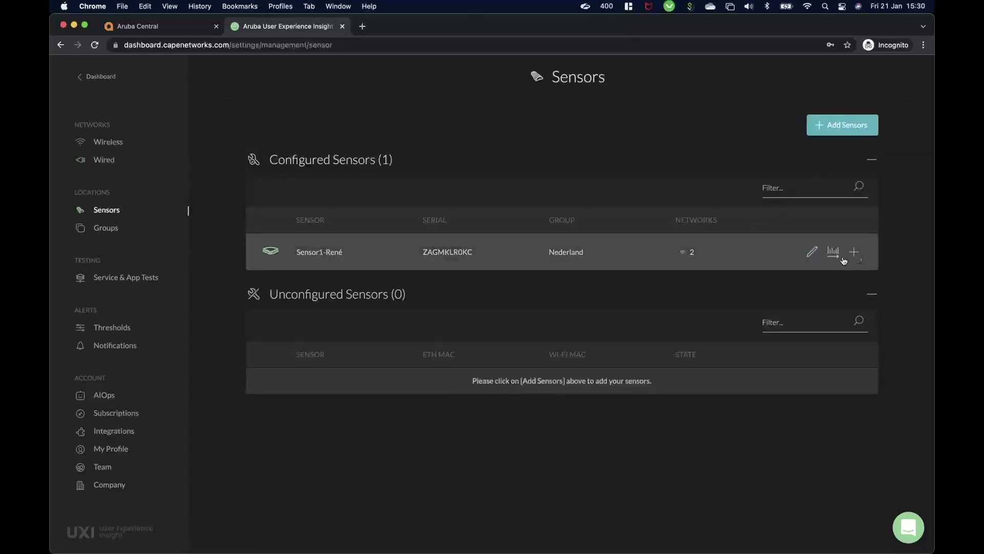
pyautogui.click(813, 254)
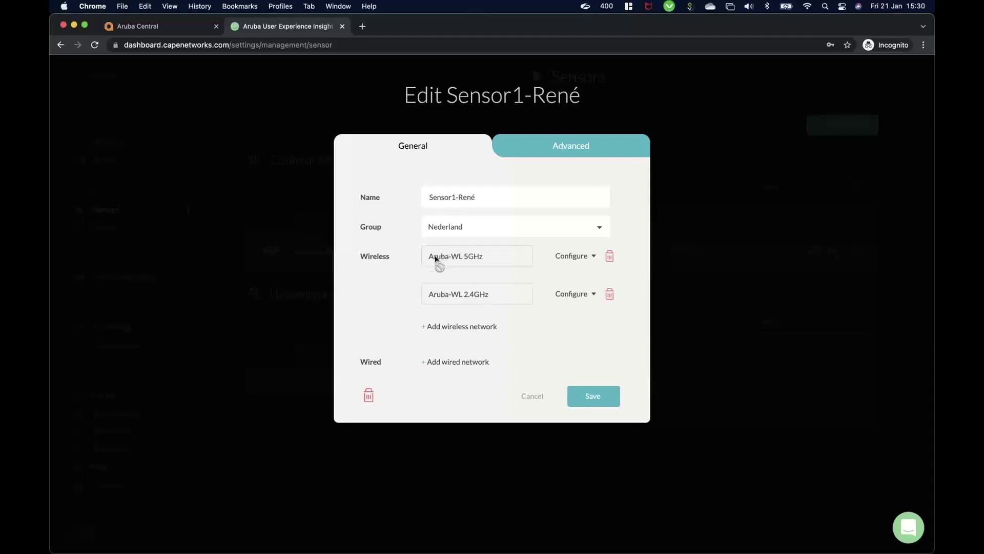
pyautogui.moveTo(406, 305); pyautogui.dragTo(406, 304)
pyautogui.click(539, 405)
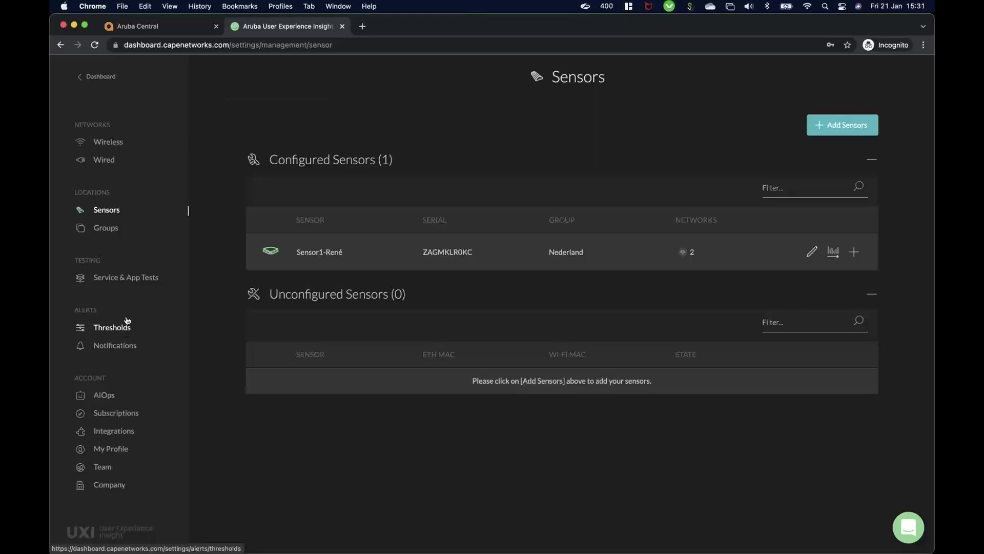
# Review the full list of configured external service and app tests in the testing settings
pyautogui.click(152, 279)
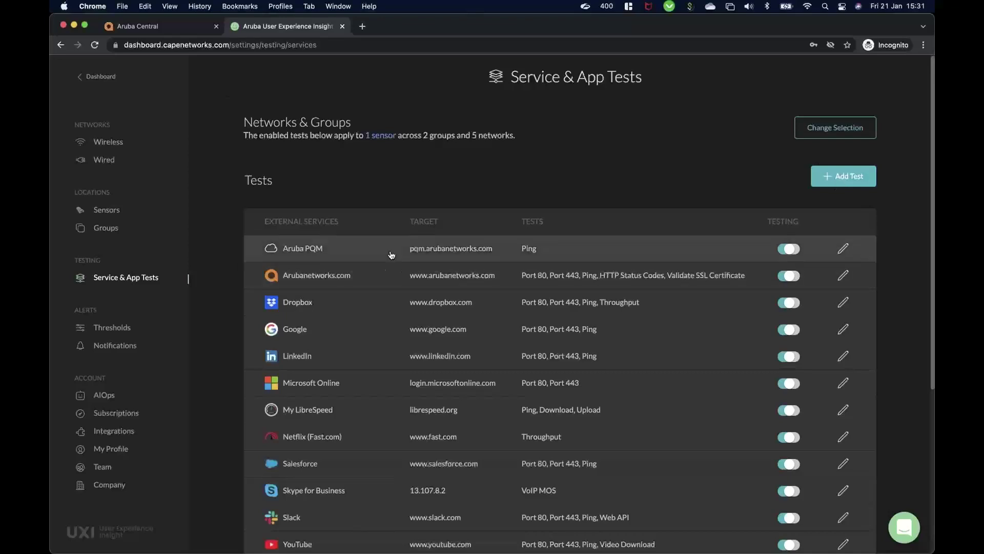
pyautogui.scroll(-5, 392, 272)
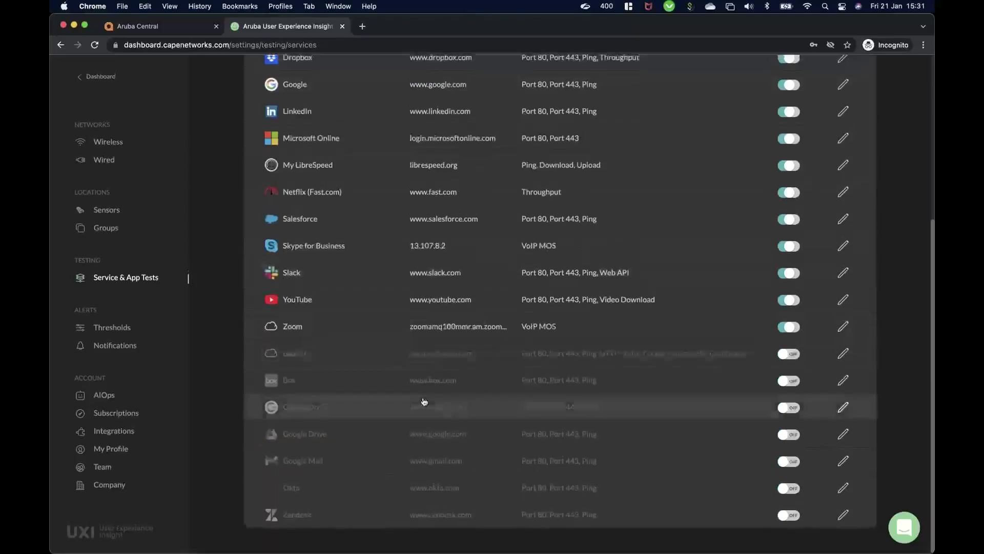
pyautogui.scroll(5, 759, 395)
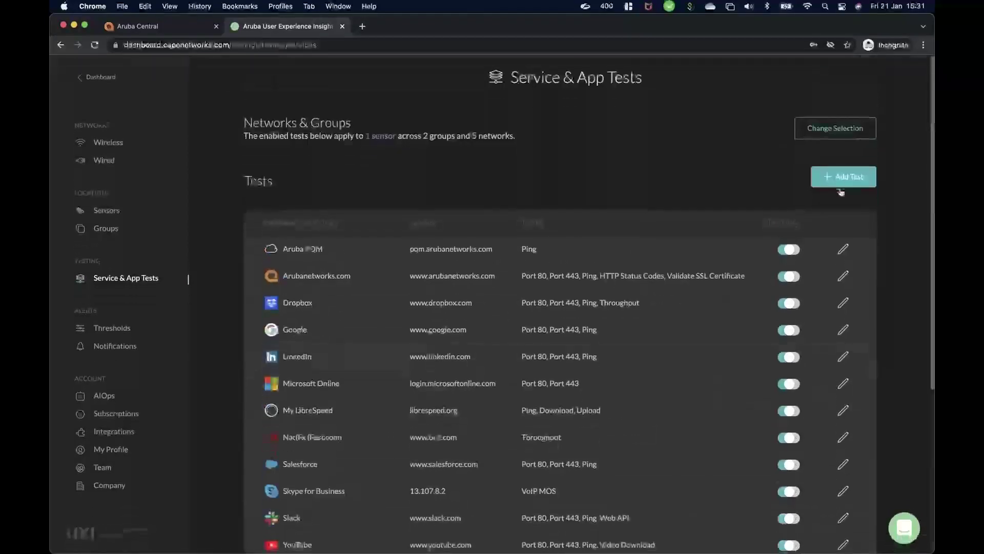
# Explore adding an internal custom test with the Web Application Test template, and discard it
pyautogui.click(841, 184)
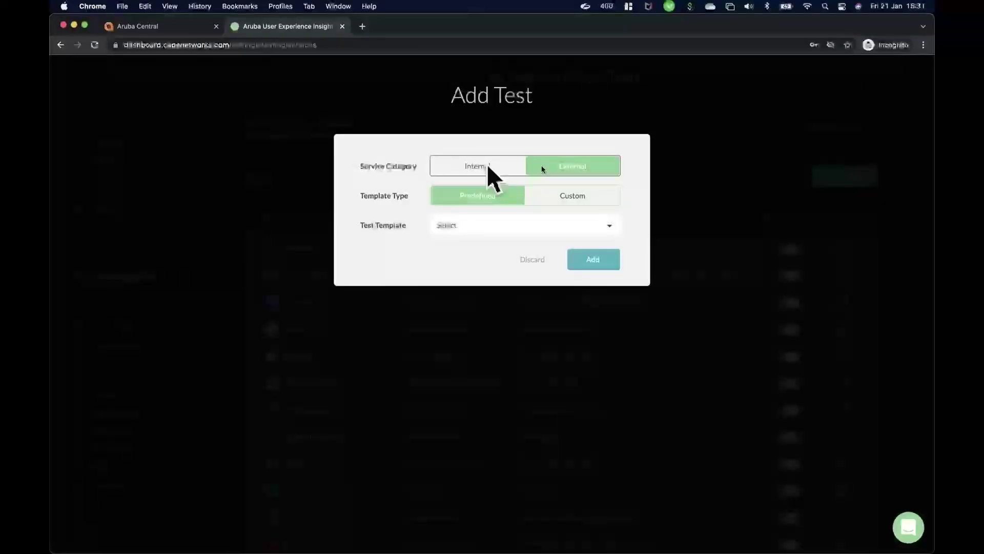
pyautogui.click(467, 169)
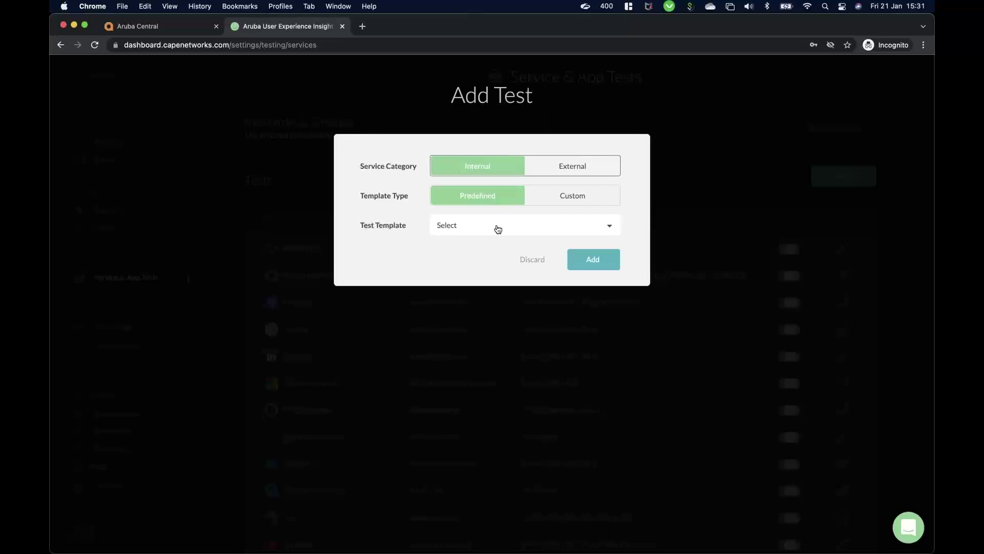
pyautogui.click(569, 195)
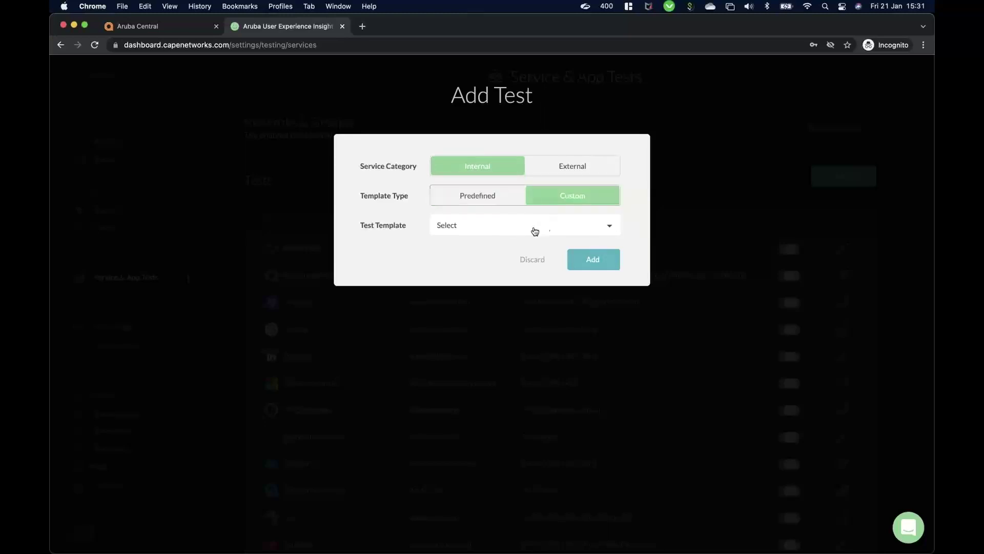
pyautogui.click(534, 228)
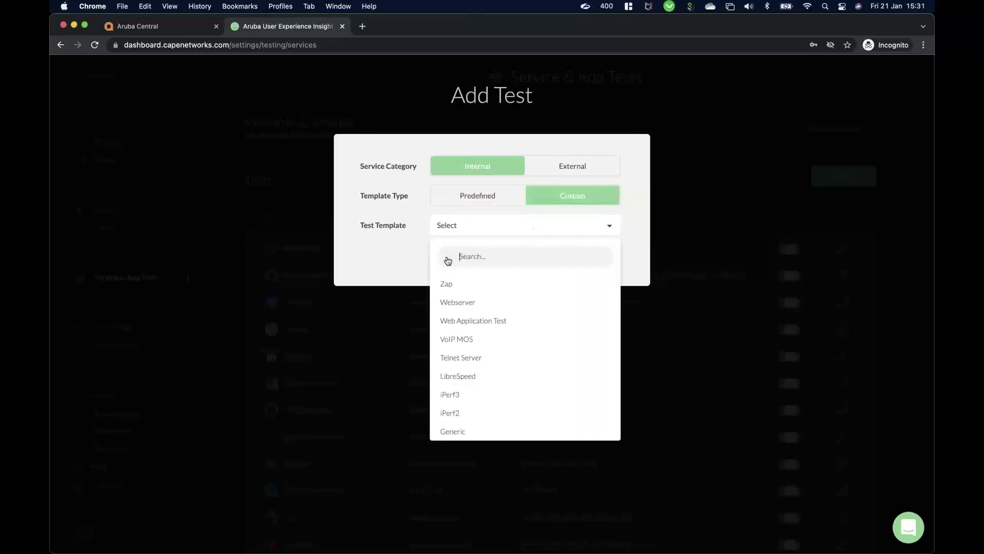
pyautogui.click(484, 323)
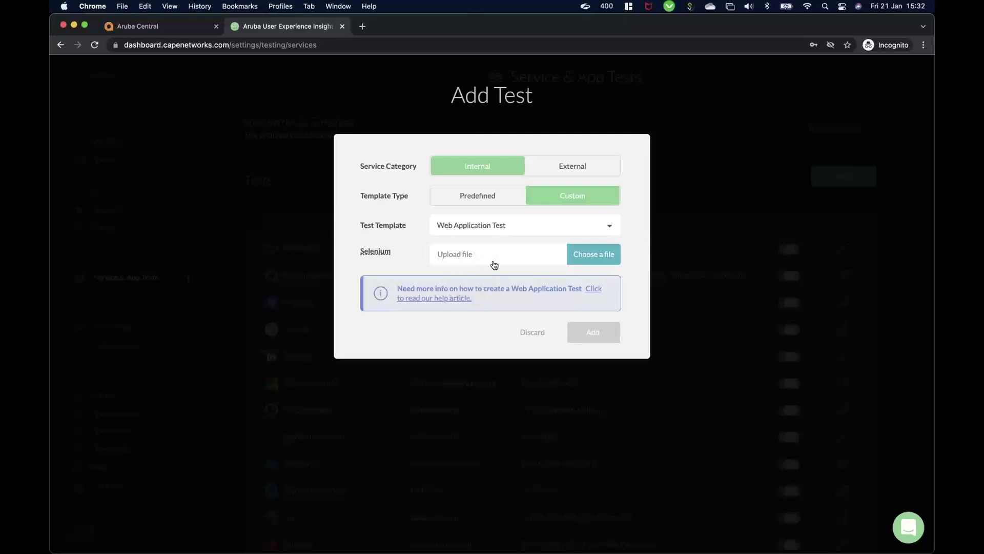
pyautogui.click(531, 332)
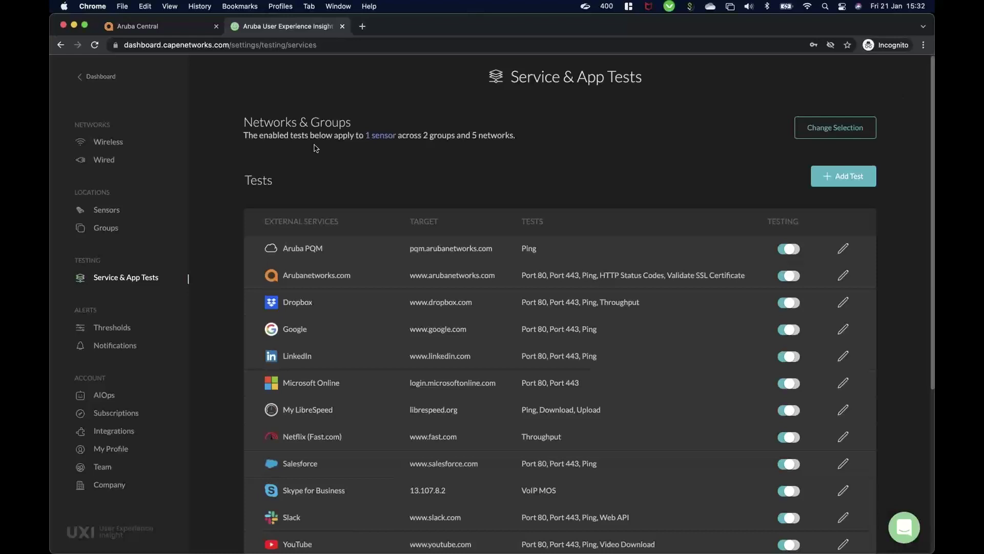
# Expand the networks and groups selection to review which groups and networks the enabled tests apply to
pyautogui.click(811, 135)
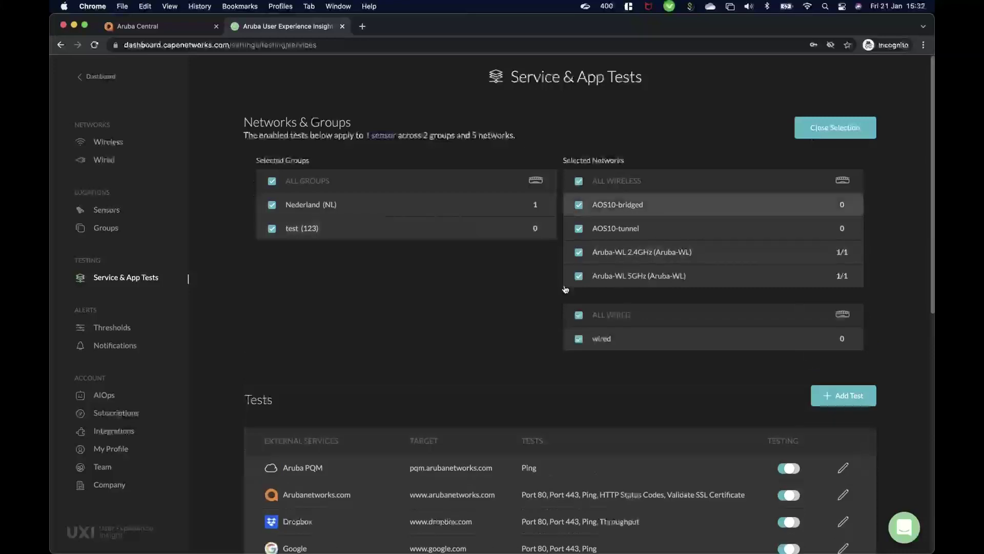
pyautogui.scroll(-3, 437, 424)
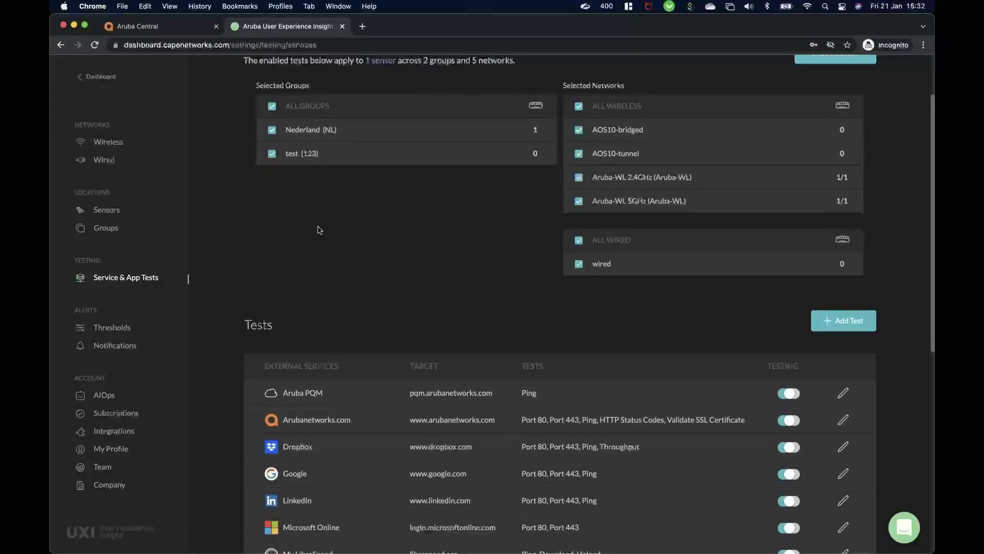
pyautogui.scroll(1, 317, 231)
# Review the Wi-Fi and Network alert thresholds, including the DNS, DHCP and captive portal conditions
pyautogui.click(122, 329)
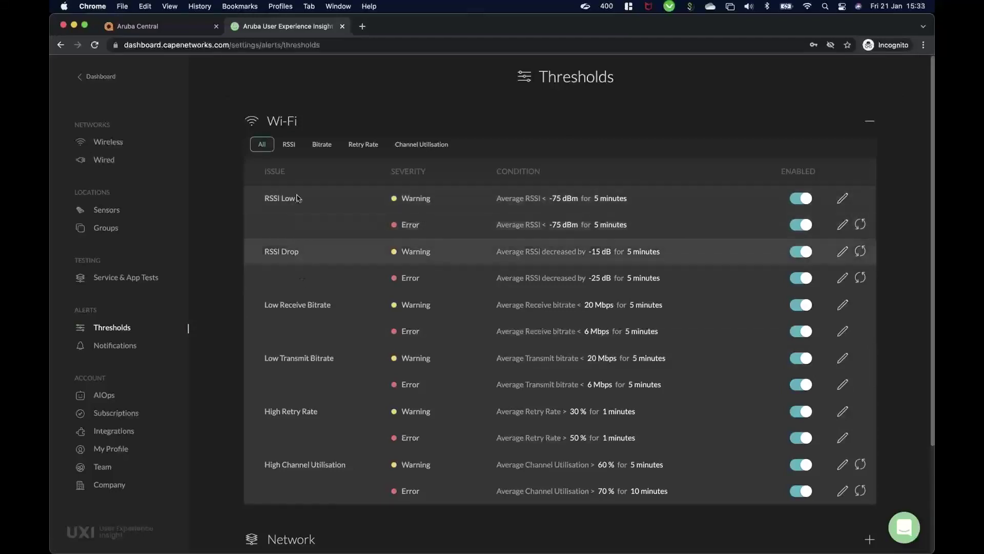
pyautogui.scroll(-1, 323, 359)
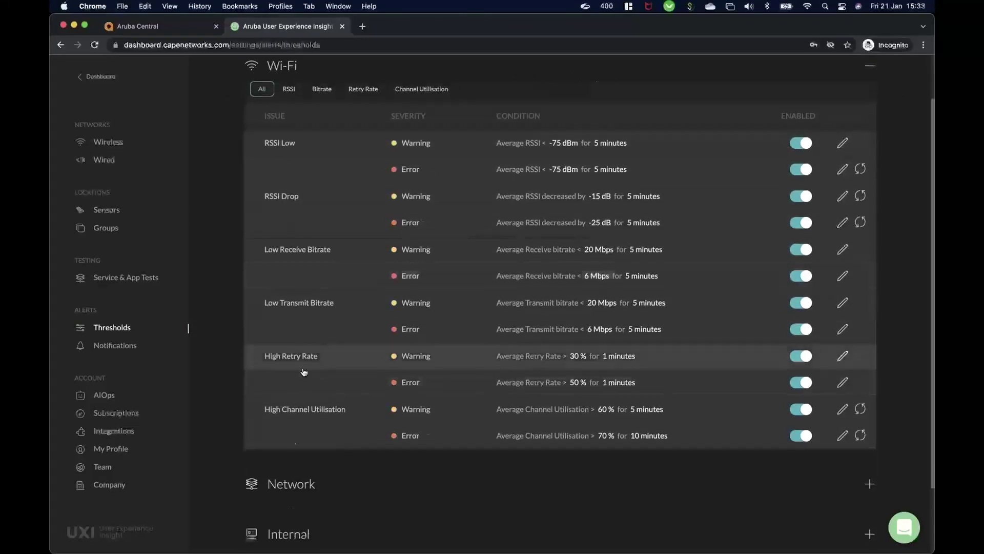
pyautogui.scroll(-1, 321, 428)
pyautogui.click(315, 428)
pyautogui.scroll(-2, 328, 433)
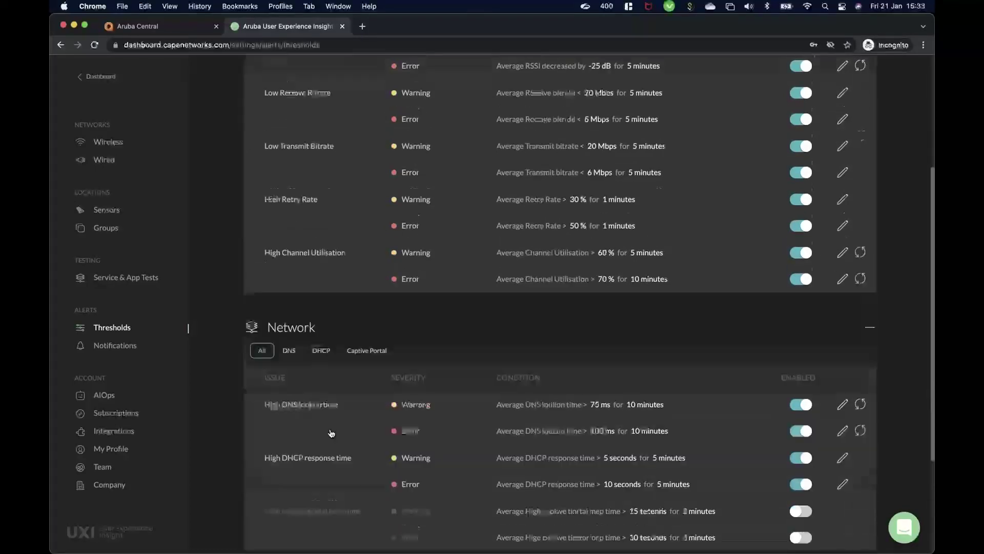
pyautogui.scroll(-2, 331, 433)
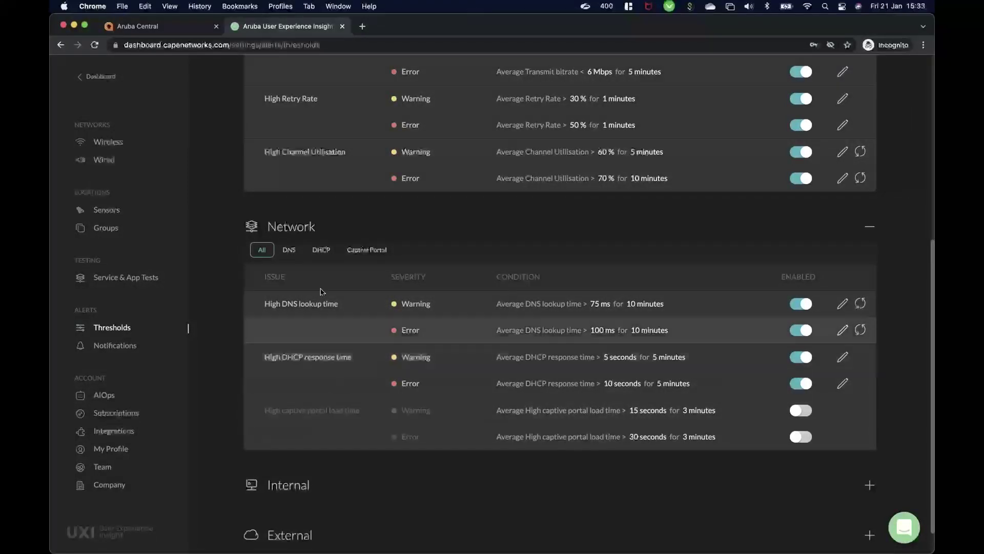
# Open the High DNS lookup time warning threshold for editing and select its millisecond value
pyautogui.click(842, 303)
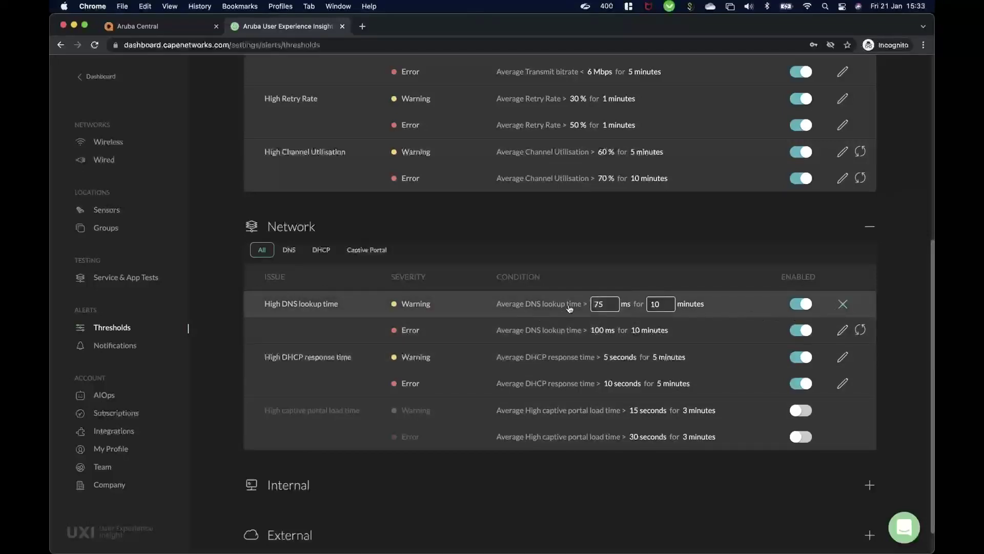
pyautogui.doubleClick(598, 304)
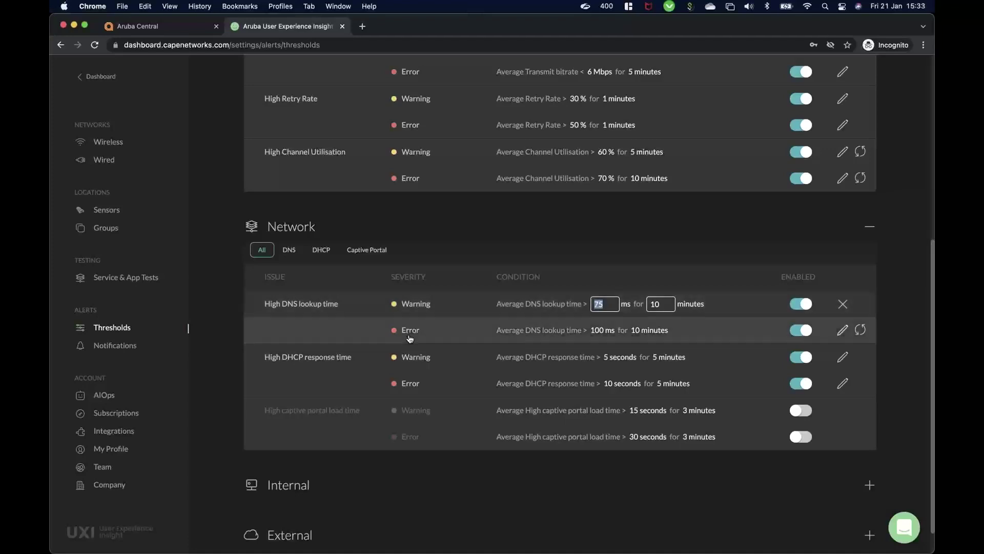
pyautogui.scroll(-1, 753, 281)
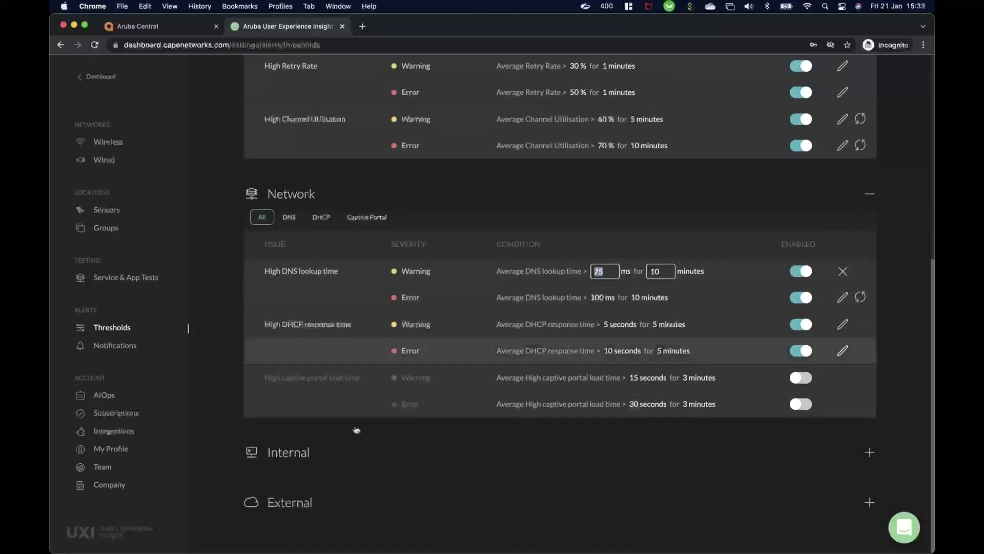
# Review the notification settings for mutes, the weekly report and alert subscriptions
pyautogui.click(132, 348)
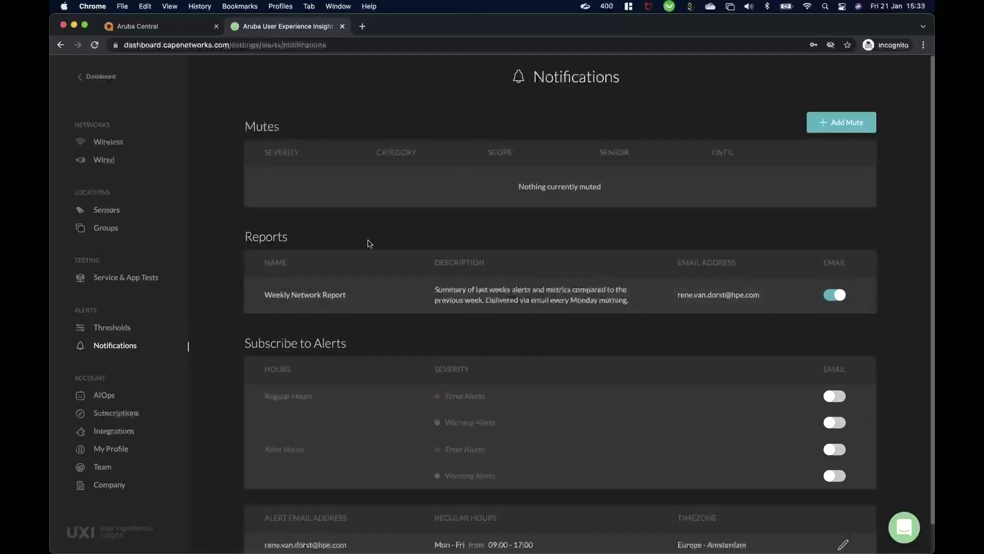
pyautogui.scroll(-1, 348, 391)
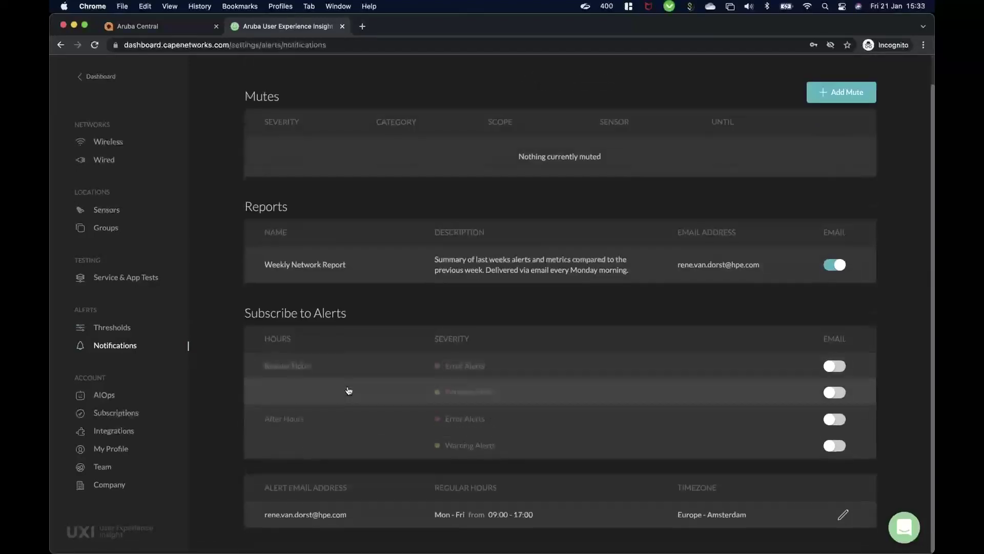
# Review the webhook options under the account integrations with ServiceNow as the target, and discard the new webhook
pyautogui.click(129, 431)
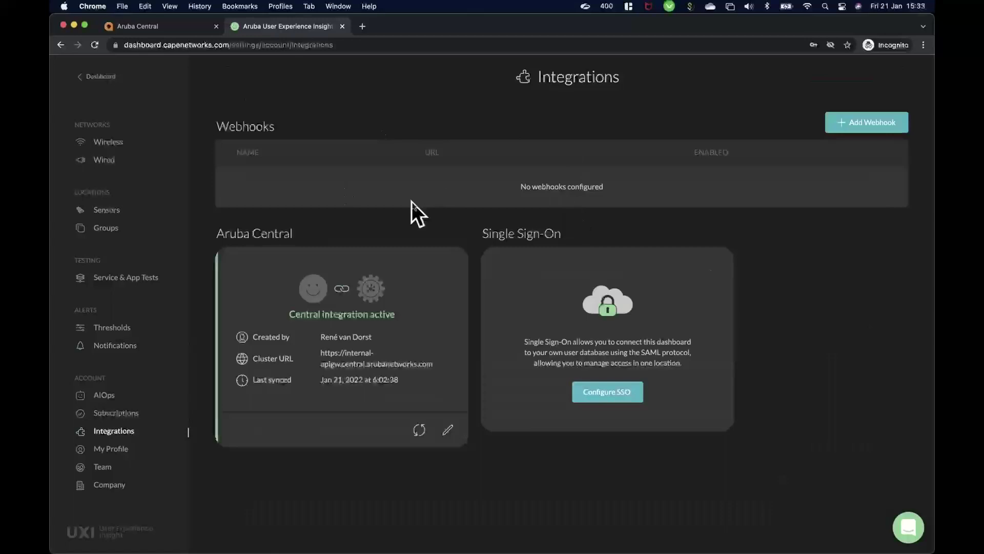
pyautogui.click(886, 126)
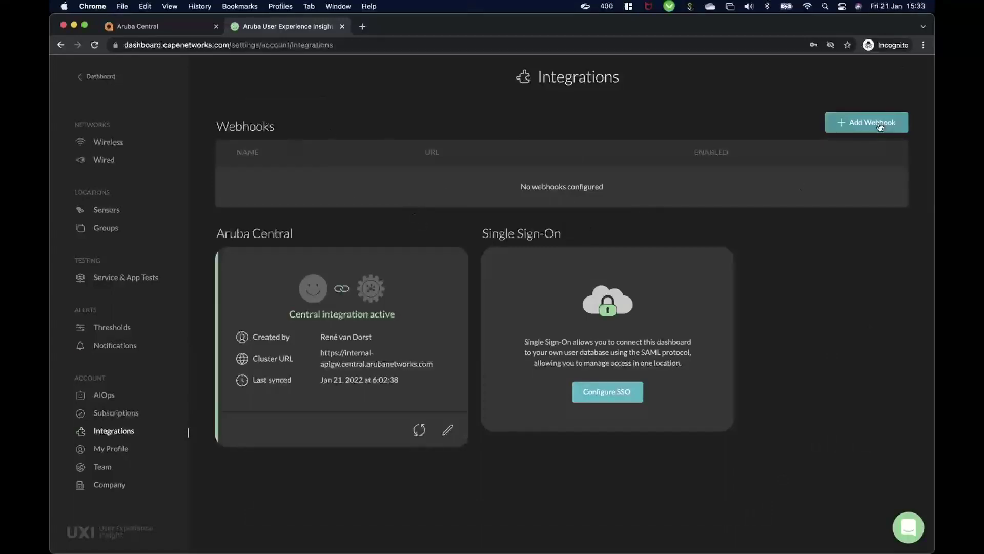
pyautogui.click(472, 166)
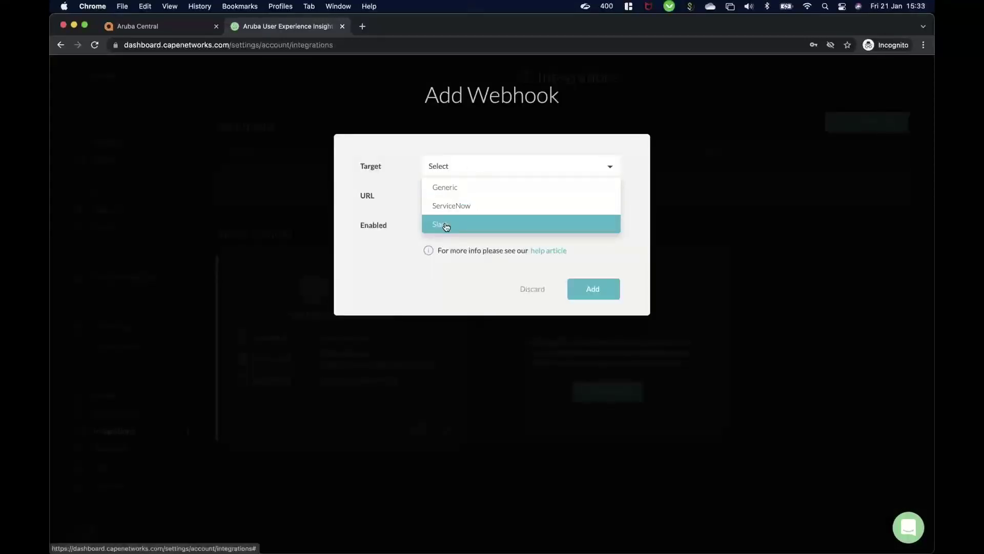
pyautogui.click(467, 208)
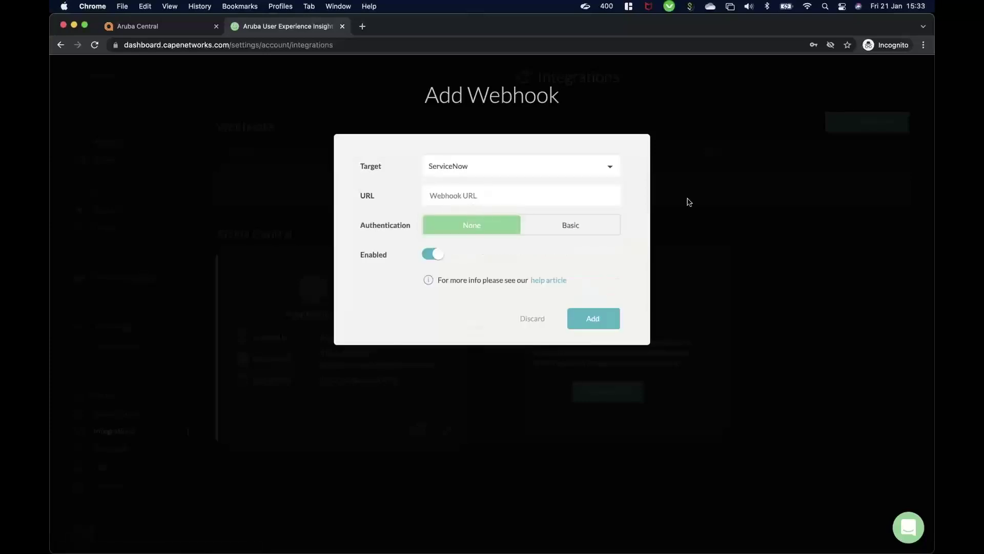
pyautogui.click(533, 321)
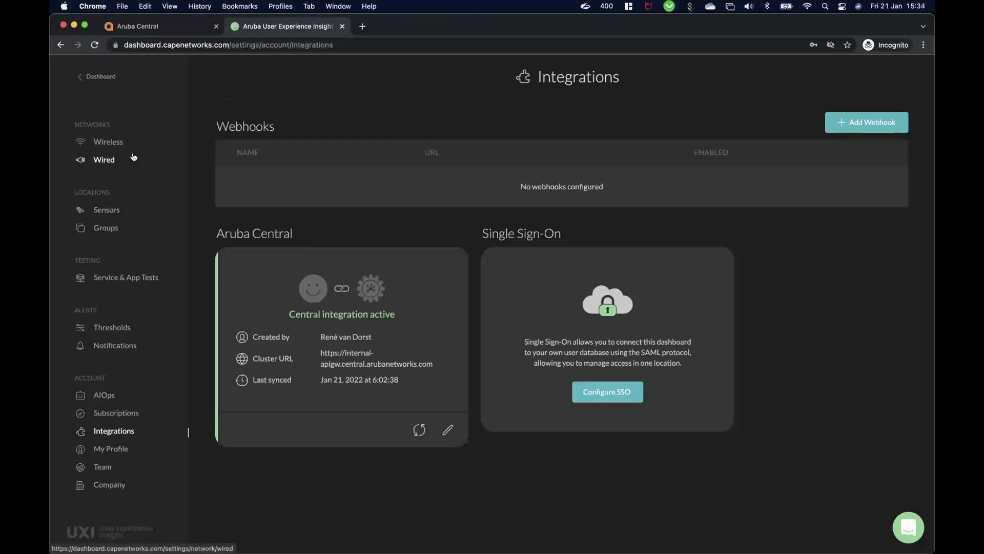
# Return to the main dashboard from the settings and open the product announcements feed
pyautogui.click(102, 77)
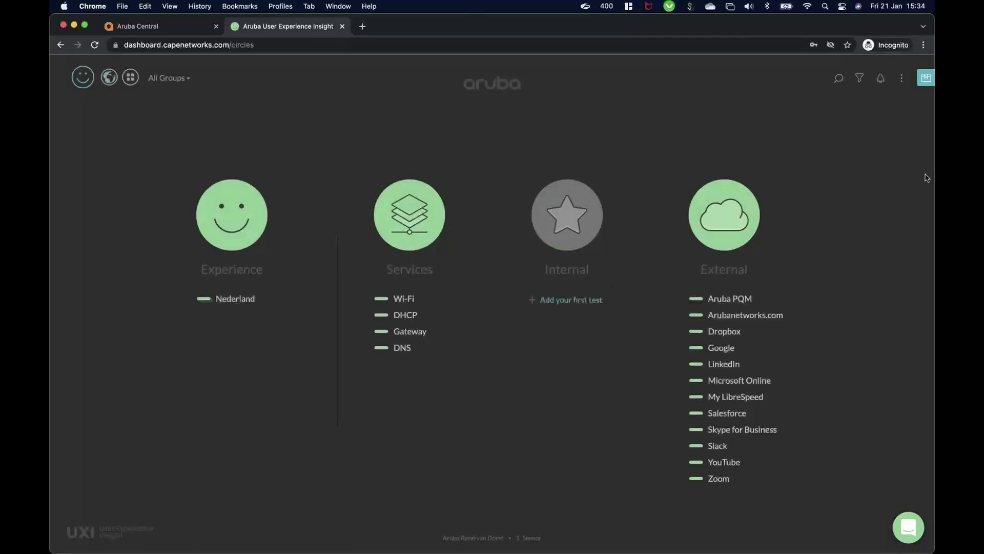
pyautogui.click(926, 79)
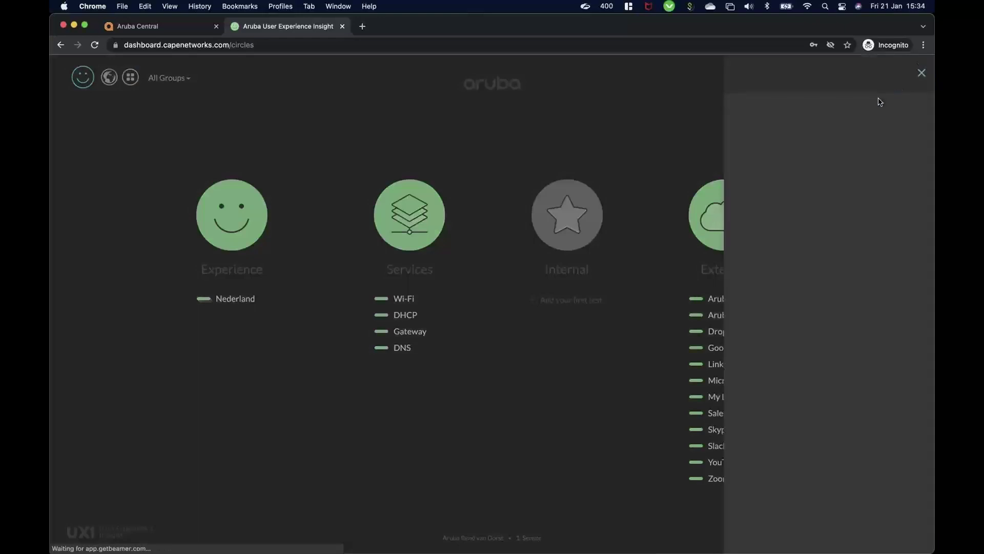